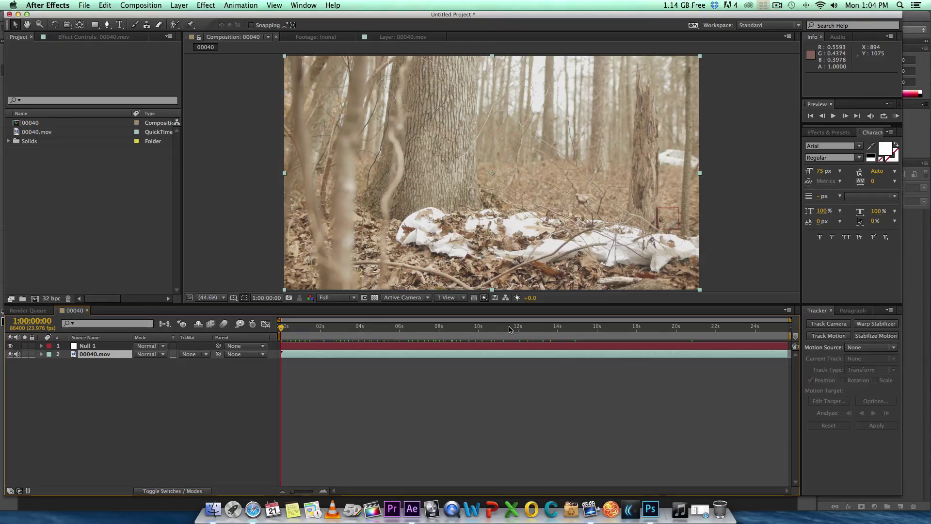
# Step: Scrub through the forest clip to around 14–16 seconds, where the woman appears
pyautogui.moveTo(510, 329); pyautogui.dragTo(488, 330)
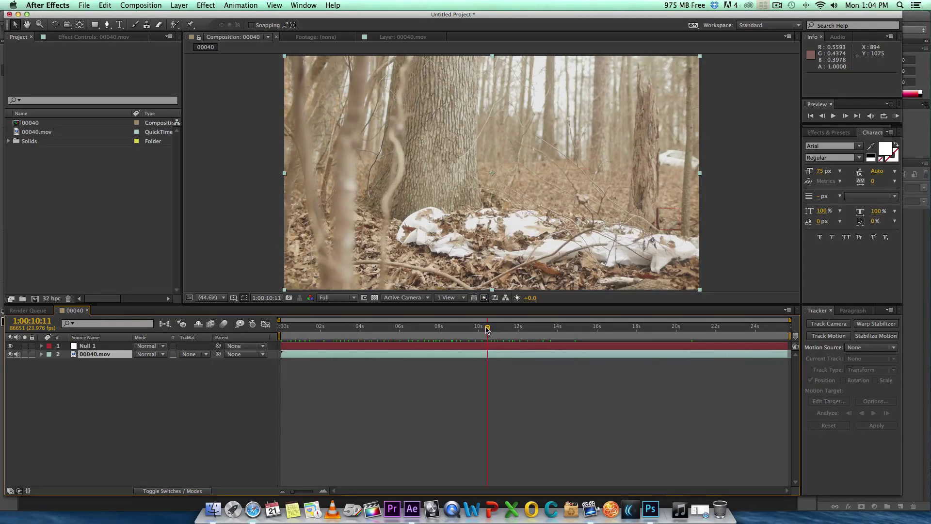
pyautogui.click(465, 330)
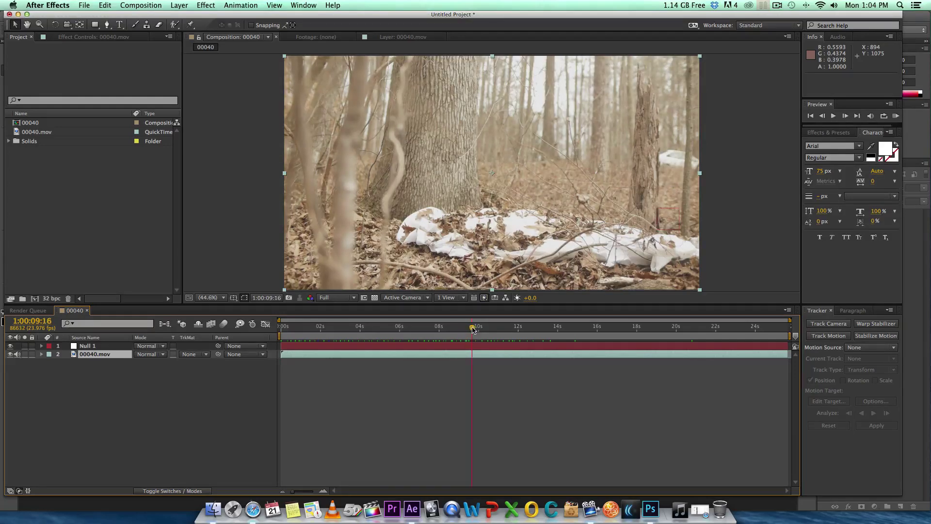
pyautogui.click(563, 328)
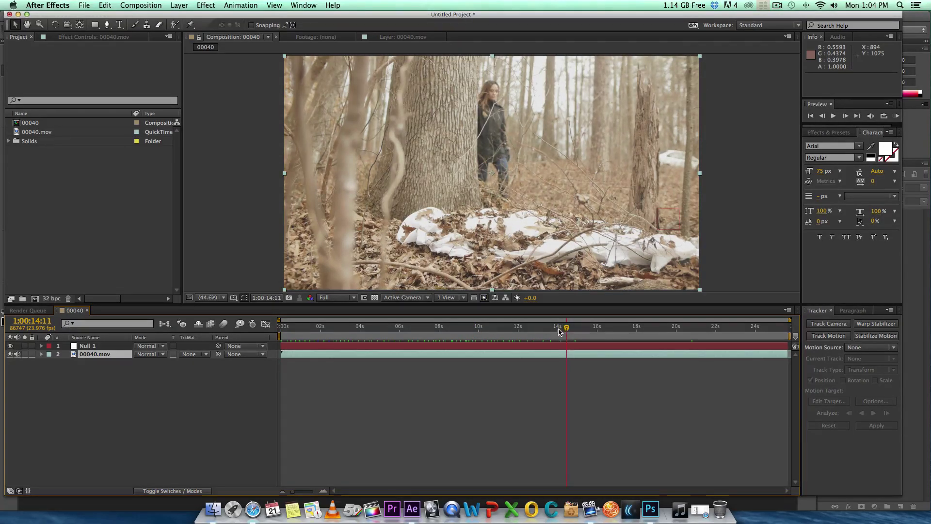
pyautogui.moveTo(563, 328); pyautogui.dragTo(555, 330)
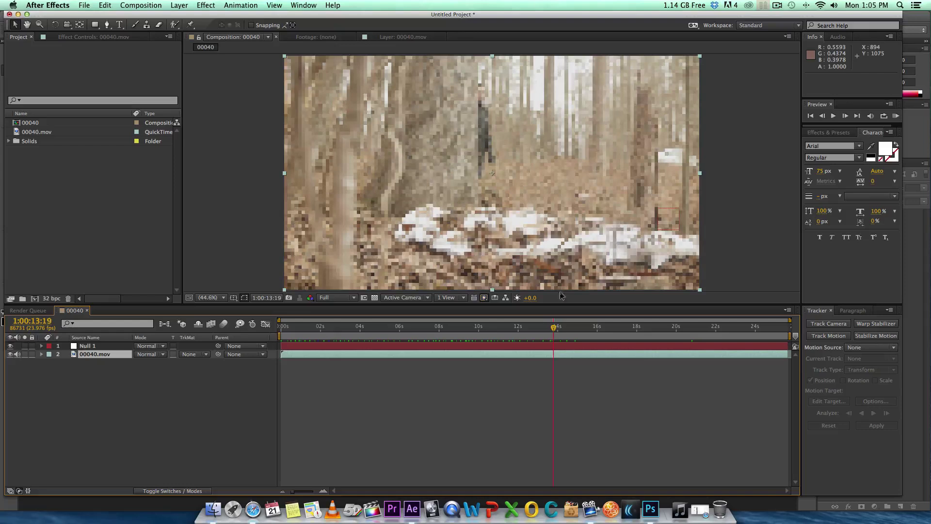
pyautogui.click(607, 327)
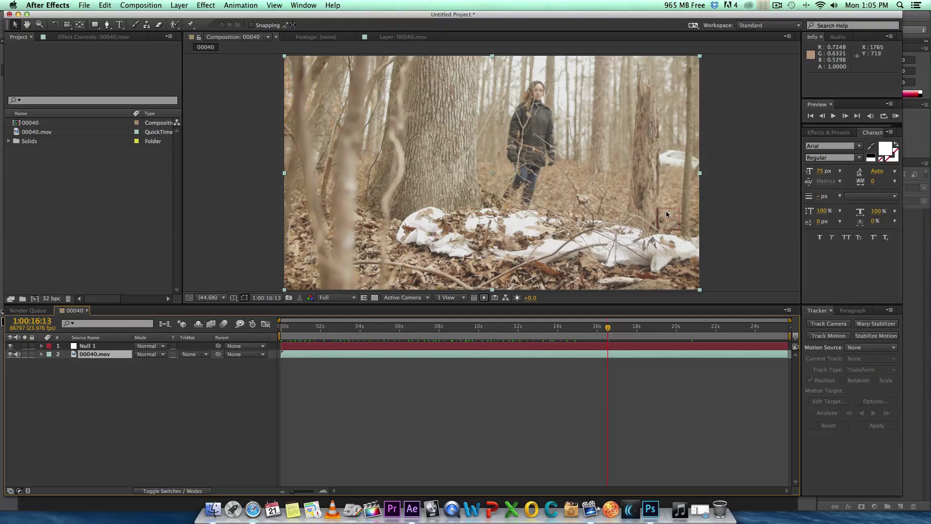
pyautogui.click(591, 327)
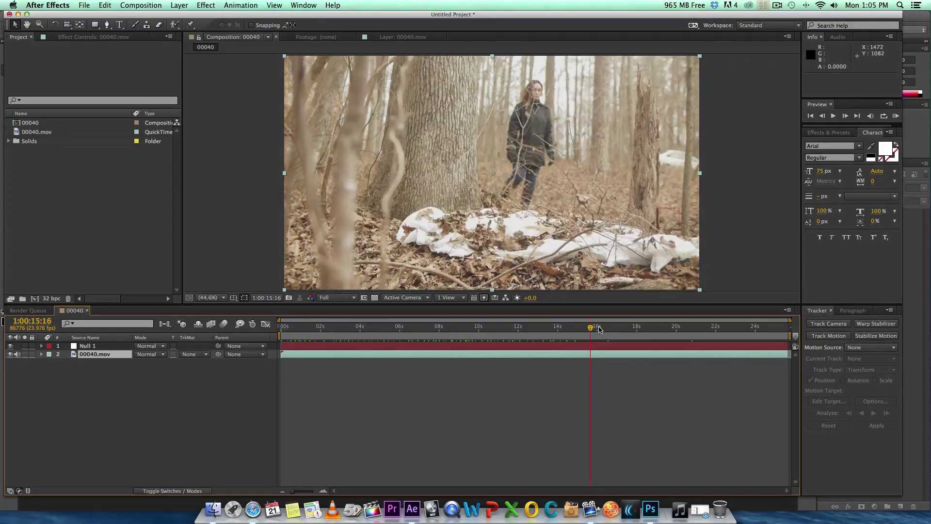
pyautogui.click(583, 328)
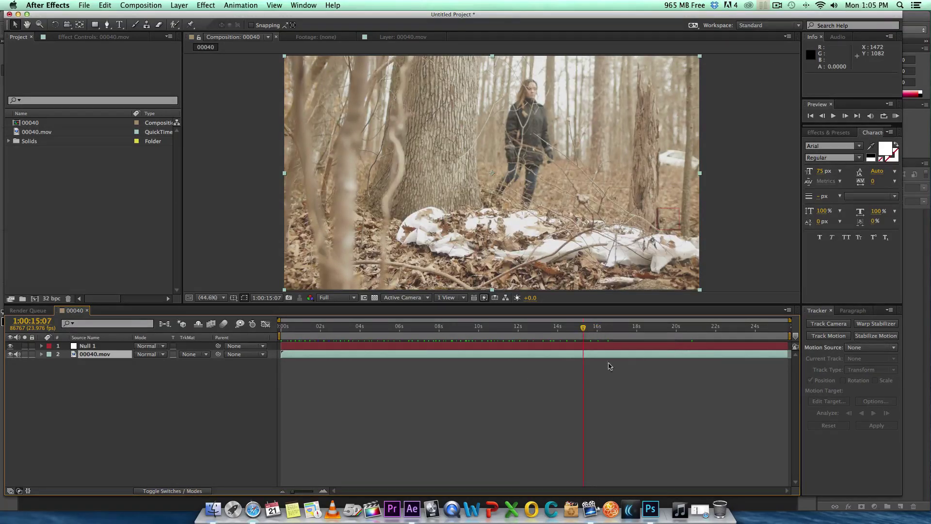
pyautogui.click(581, 328)
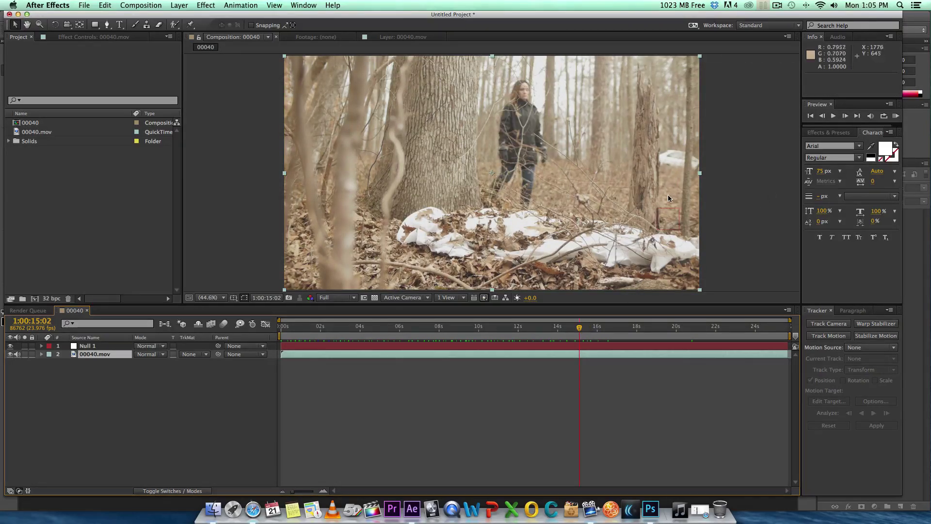
pyautogui.click(538, 328)
# Step: Return the playhead exactly to the first frame of the clip
pyautogui.moveTo(538, 328); pyautogui.dragTo(266, 334)
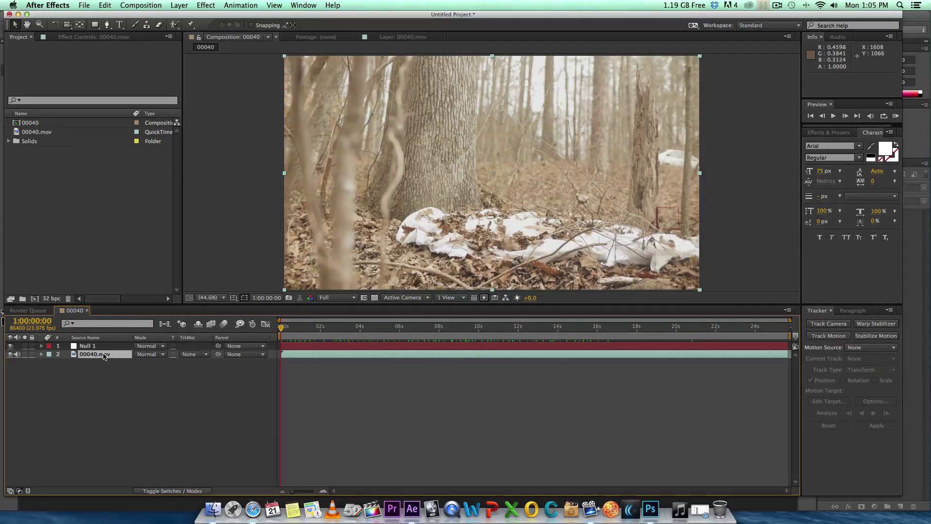
pyautogui.moveTo(285, 333); pyautogui.dragTo(280, 333)
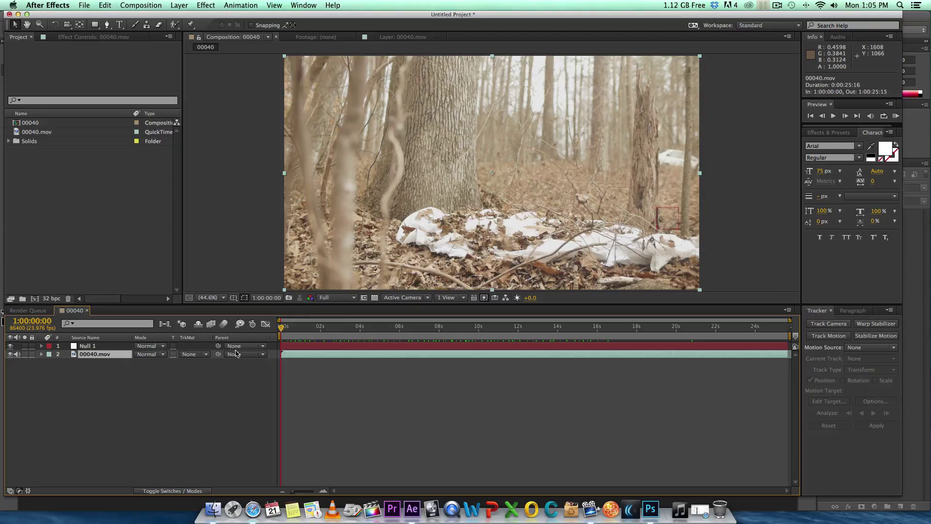
pyautogui.click(283, 334)
pyautogui.press('super+Tab')
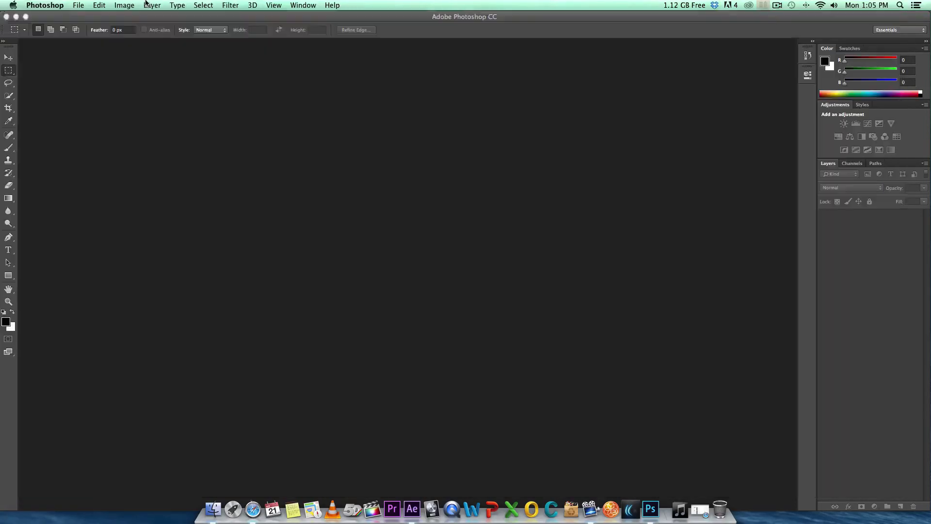
pyautogui.click(152, 5)
pyautogui.click(90, 71)
pyautogui.click(413, 508)
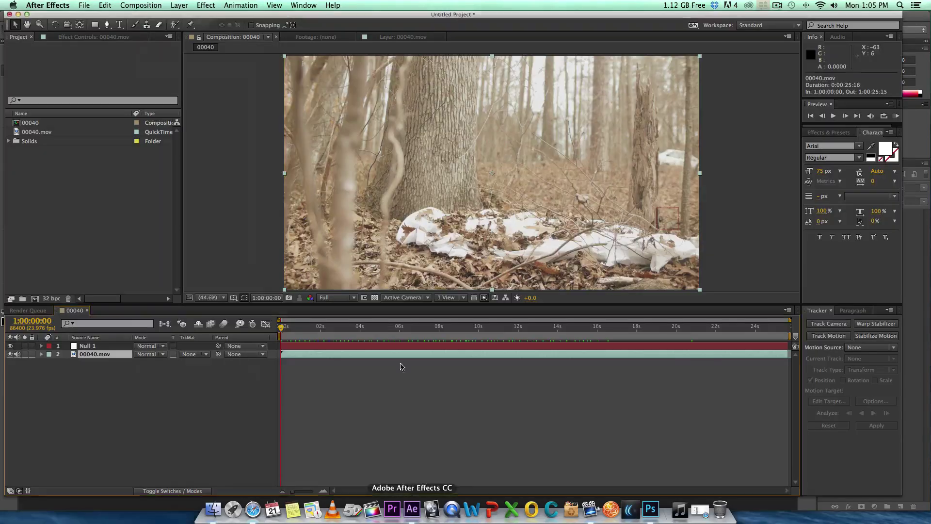
# Step: Save the frame as Photoshop Layers named 00040_1, replacing the existing file
pyautogui.click(141, 4)
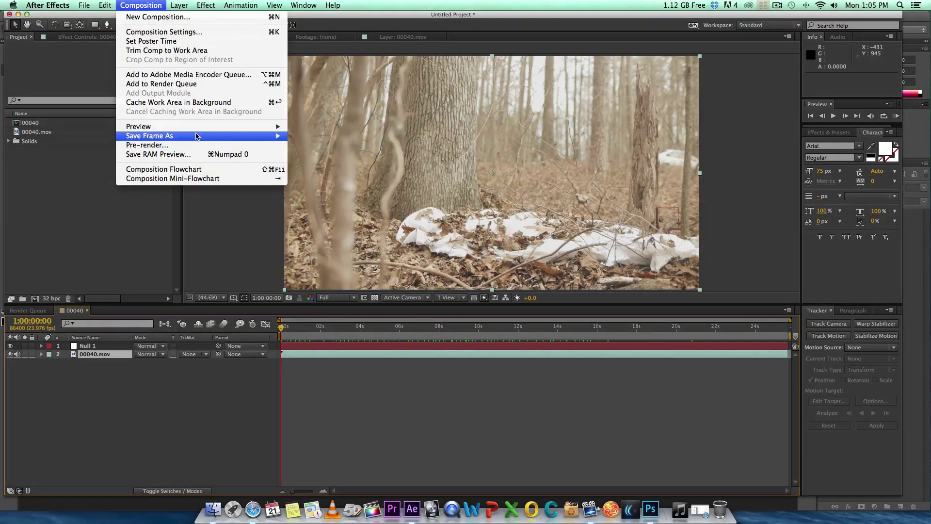
pyautogui.moveTo(233, 136)
pyautogui.click(325, 146)
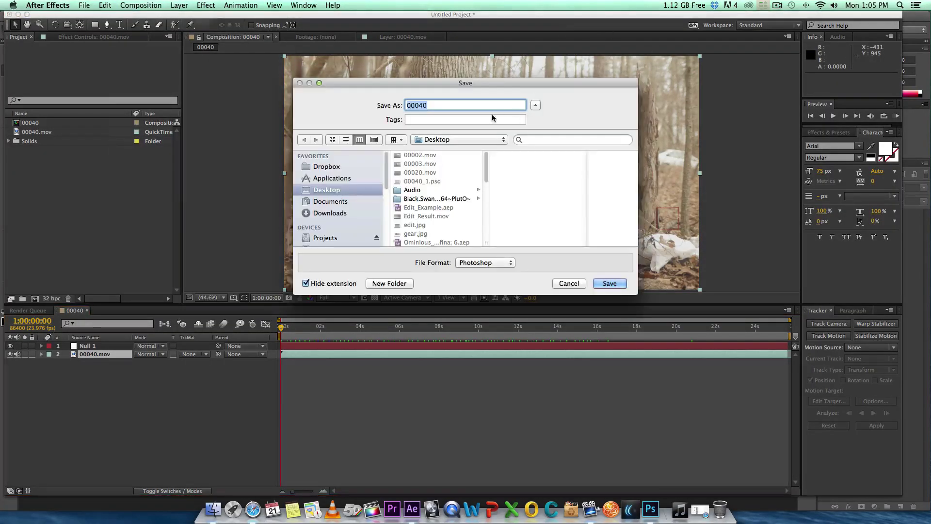
pyautogui.press('BackSpace')
pyautogui.write('00040_')
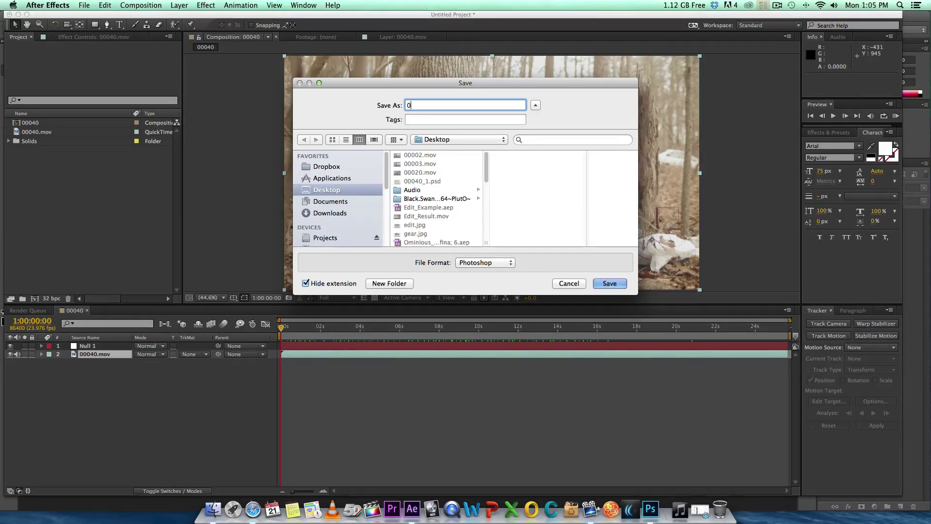
pyautogui.write('1')
pyautogui.click(611, 284)
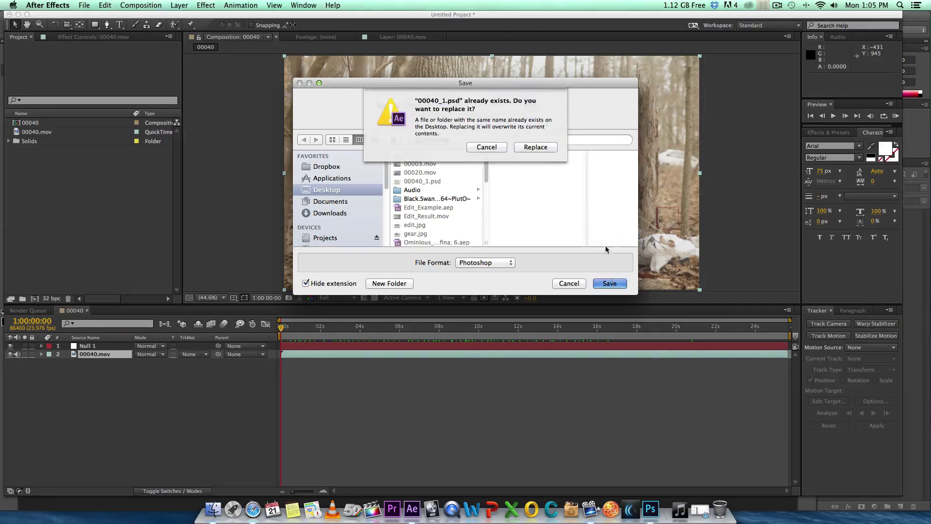
pyautogui.click(535, 147)
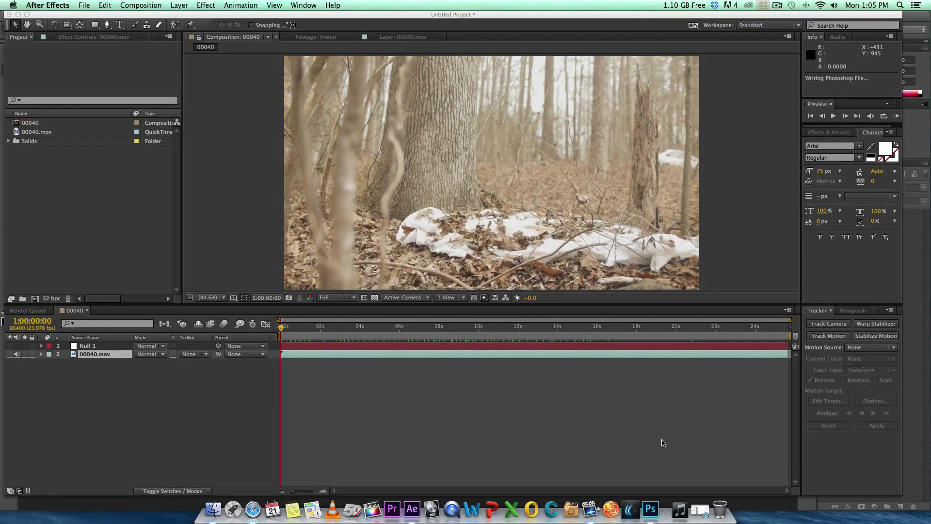
pyautogui.click(651, 510)
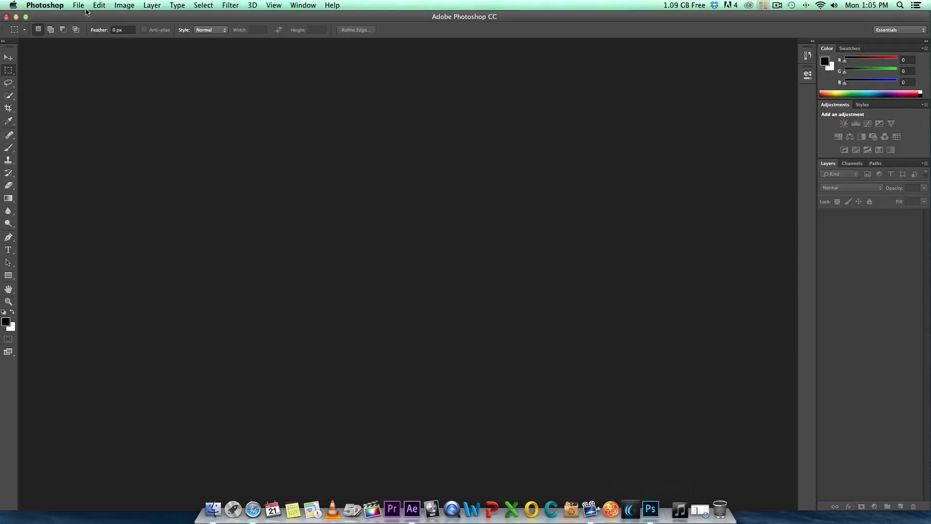
# Step: Open 00040_1.psd from the Desktop in Photoshop, dismissing the 3D features warning
pyautogui.click(79, 6)
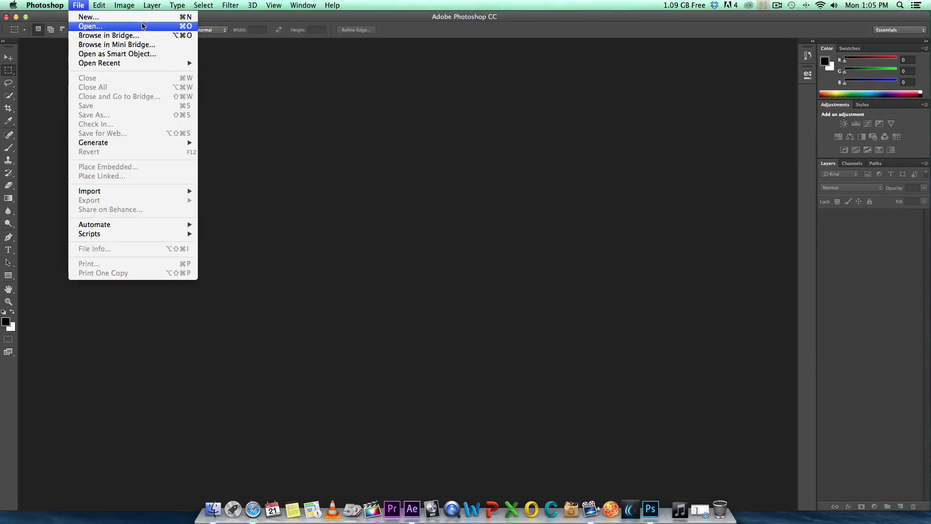
pyautogui.click(142, 25)
pyautogui.click(529, 231)
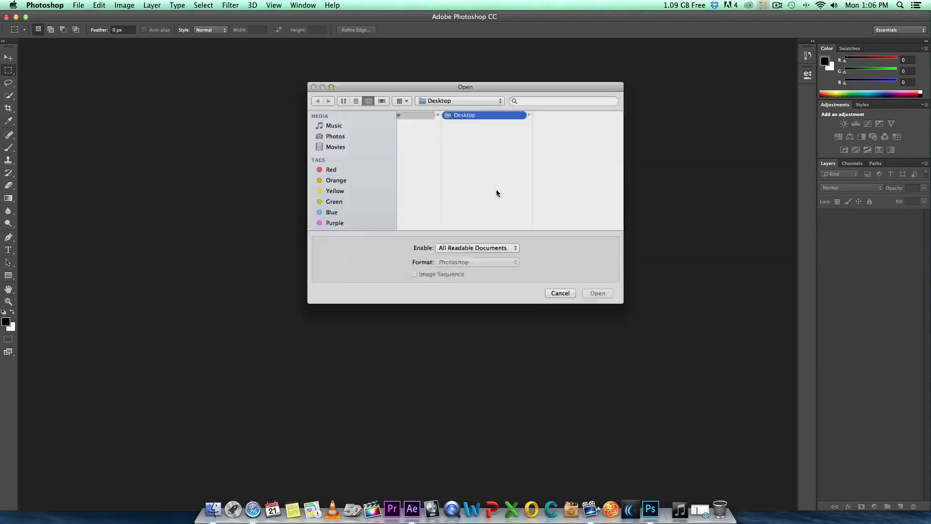
pyautogui.click(576, 136)
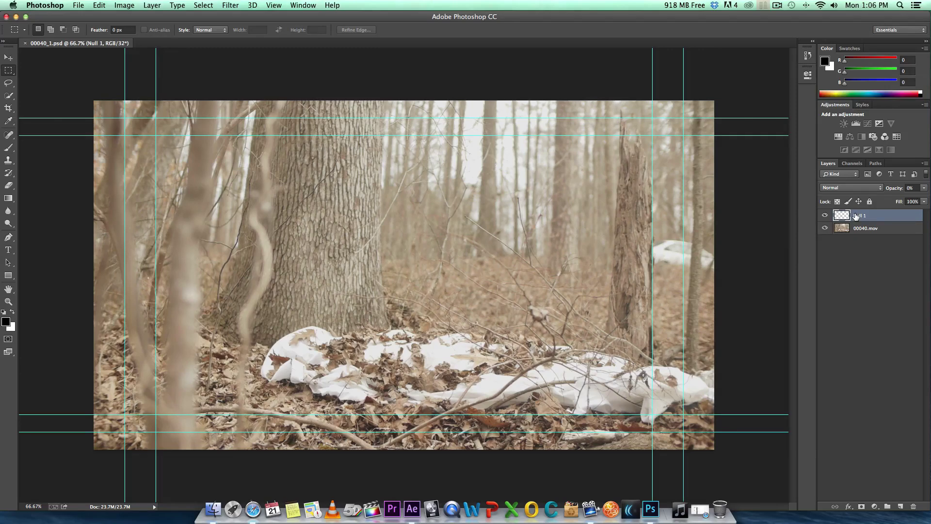
# Step: Delete Null 1, add a hidden '00040.mov copy' layer, and select the original 00040.mov
pyautogui.press('Delete')
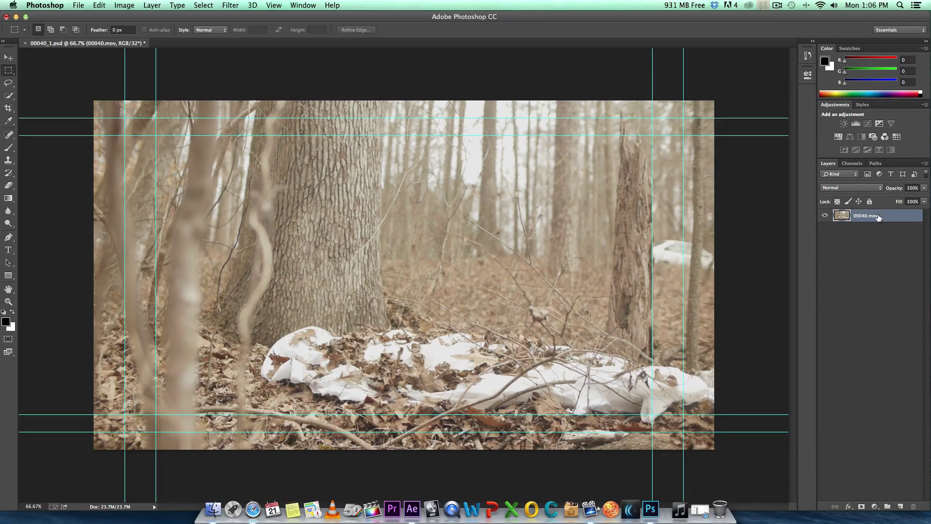
pyautogui.rightClick(878, 217)
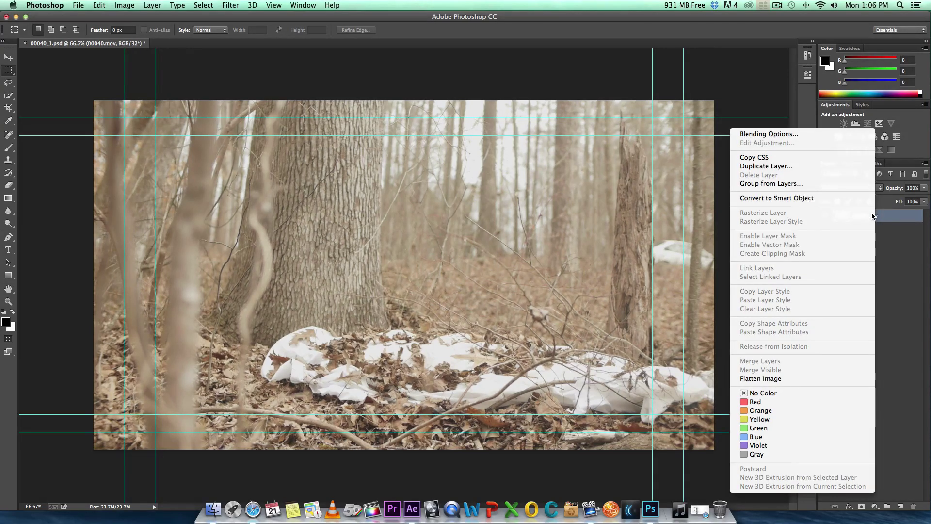
pyautogui.click(851, 166)
pyautogui.click(564, 212)
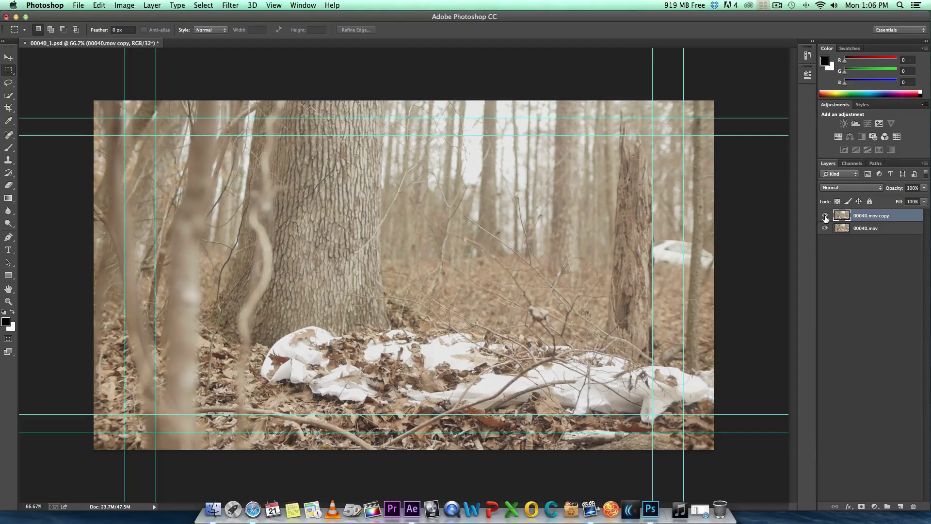
pyautogui.click(825, 216)
pyautogui.click(867, 230)
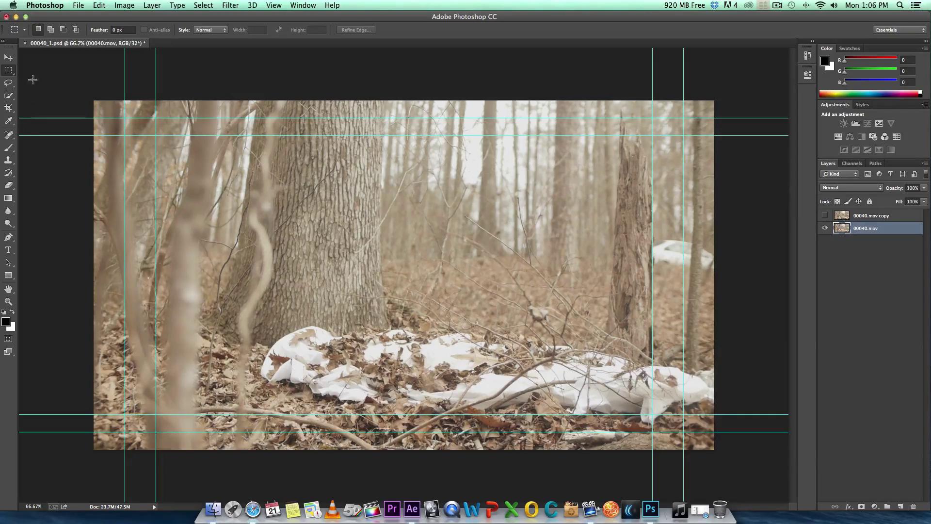
# Step: Select the Clone Stamp tool, zoom in to about 170%, and pan to the white car
pyautogui.click(9, 161)
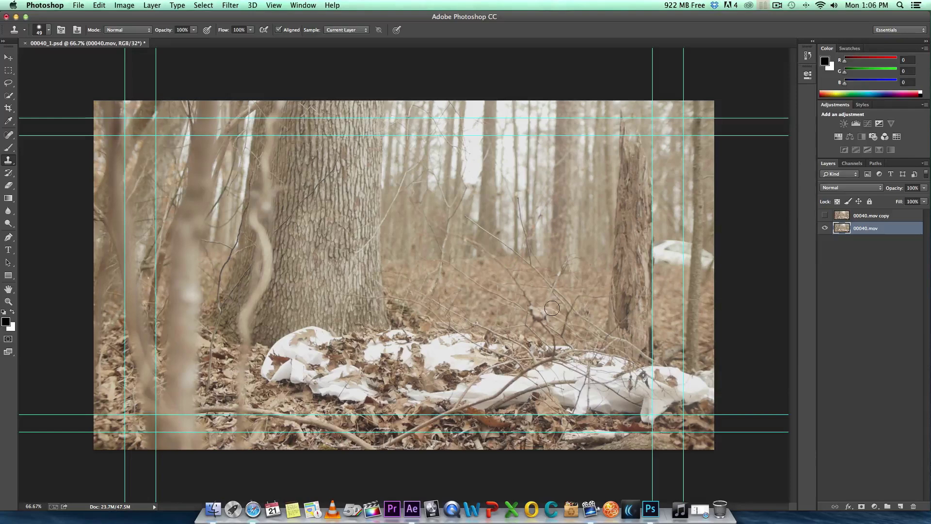
pyautogui.press('z')
pyautogui.moveTo(497, 309); pyautogui.dragTo(504, 277)
pyautogui.press('s')
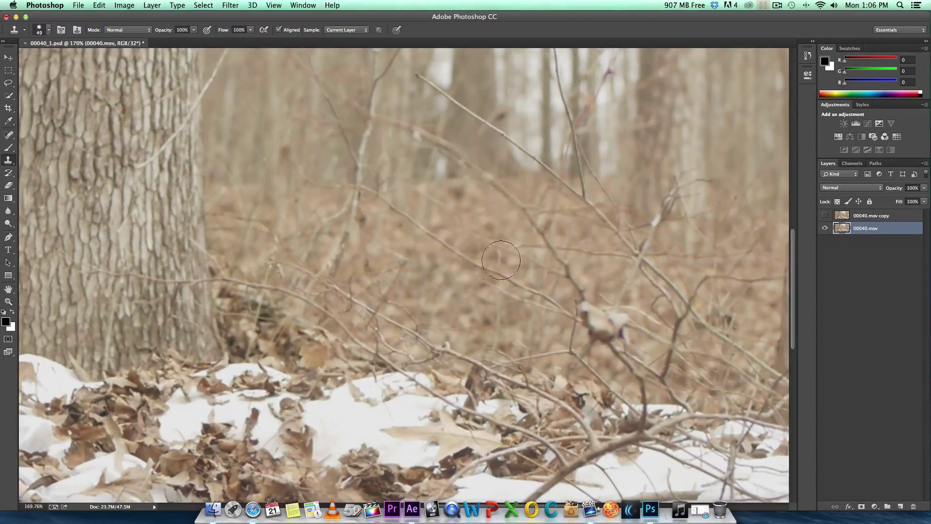
pyautogui.moveTo(626, 235); pyautogui.dragTo(125, 293)
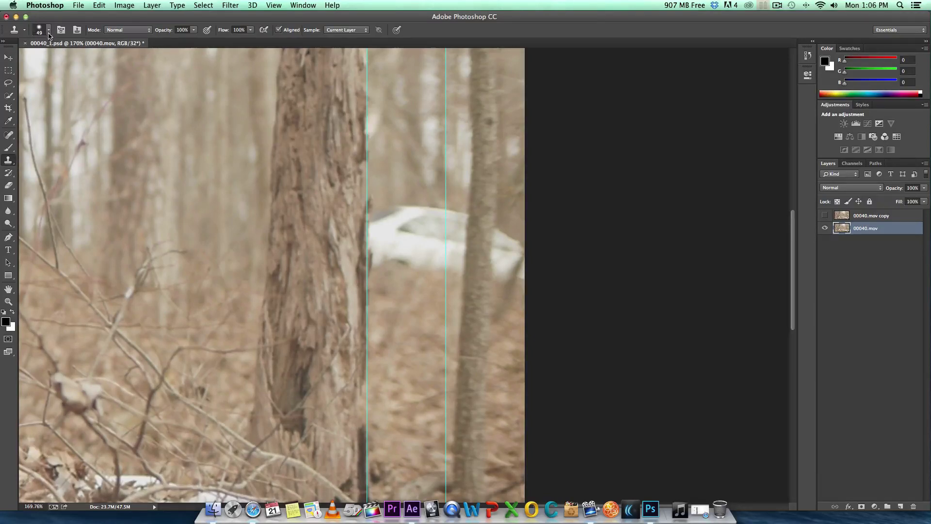
# Step: Set the Clone Stamp brush size to 182 px
pyautogui.click(49, 31)
pyautogui.moveTo(68, 62); pyautogui.dragTo(94, 60)
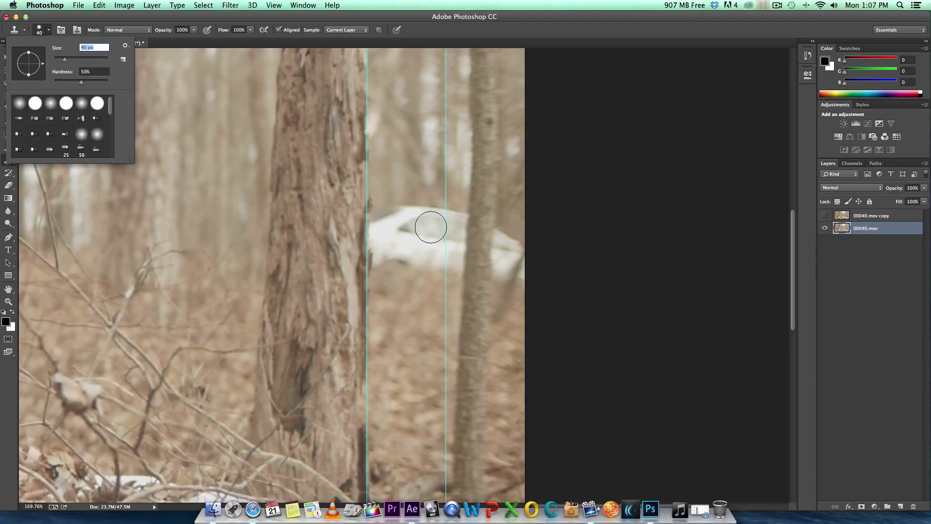
pyautogui.moveTo(79, 62); pyautogui.dragTo(93, 59)
pyautogui.click(416, 316)
# Step: Test cloning forest over the white car from several sources, undoing each stroke
pyautogui.moveTo(417, 316)
pyautogui.mouseDown()
pyautogui.moveTo(416, 270)
pyautogui.moveTo(427, 262)
pyautogui.mouseUp()
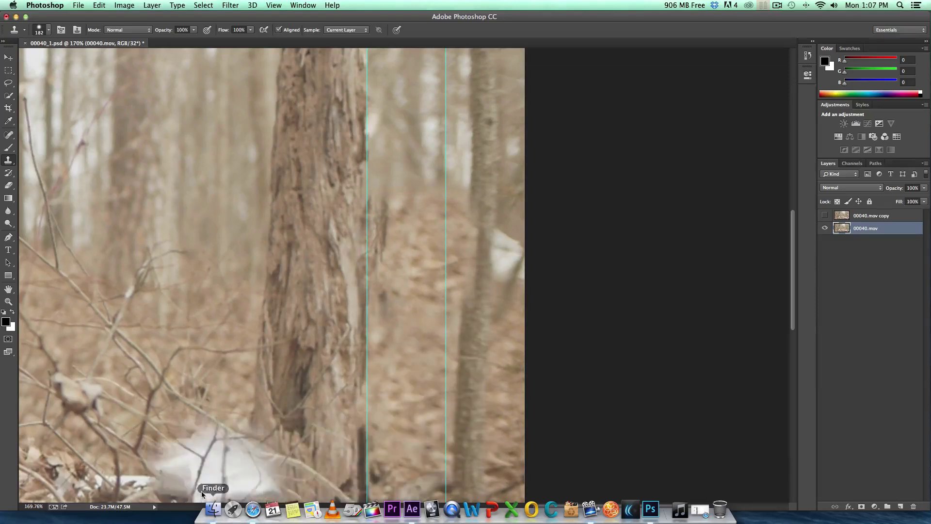
pyautogui.click(379, 302)
pyautogui.hotkey('ctrl', 'z')
pyautogui.moveTo(262, 339); pyautogui.dragTo(258, 318)
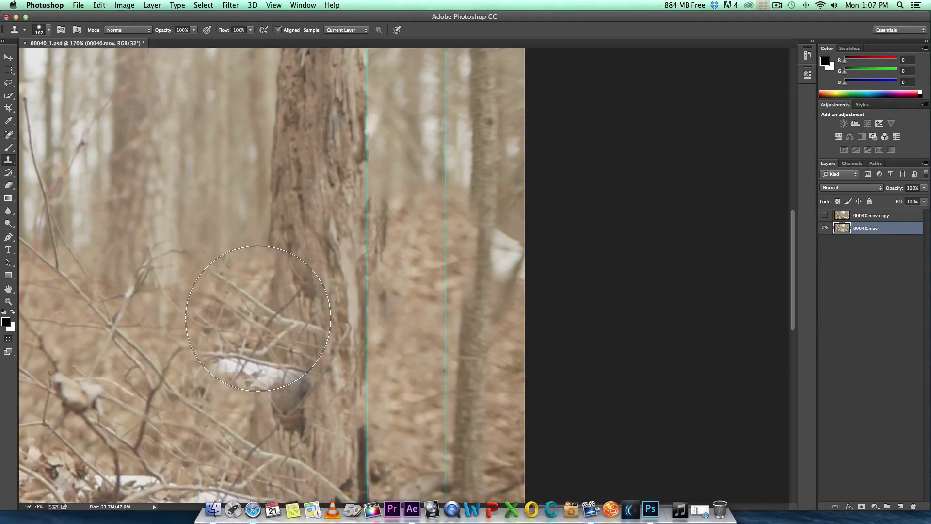
pyautogui.press('super+alt+z')
pyautogui.press('super+alt+z')
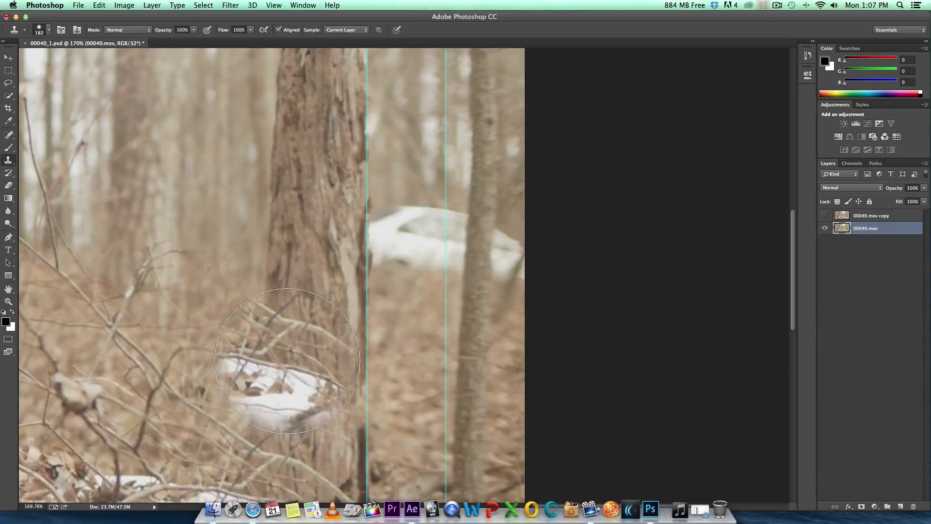
pyautogui.moveTo(354, 406)
pyautogui.mouseDown()
pyautogui.moveTo(427, 369)
pyautogui.moveTo(427, 218)
pyautogui.mouseUp()
pyautogui.press('super+z')
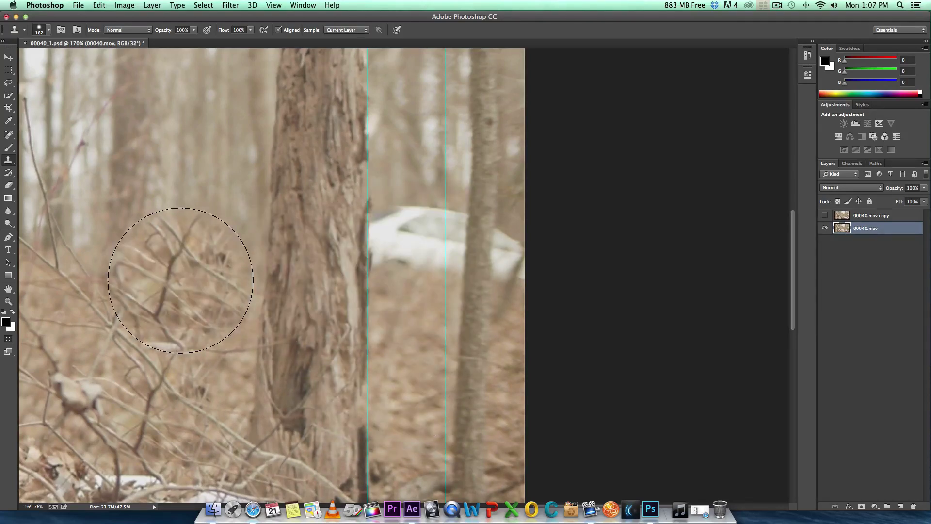
pyautogui.keyDown('alt'); pyautogui.click(180, 281); pyautogui.keyUp('alt')
pyautogui.moveTo(383, 270)
pyautogui.mouseDown()
pyautogui.moveTo(416, 270)
pyautogui.moveTo(430, 251)
pyautogui.mouseUp()
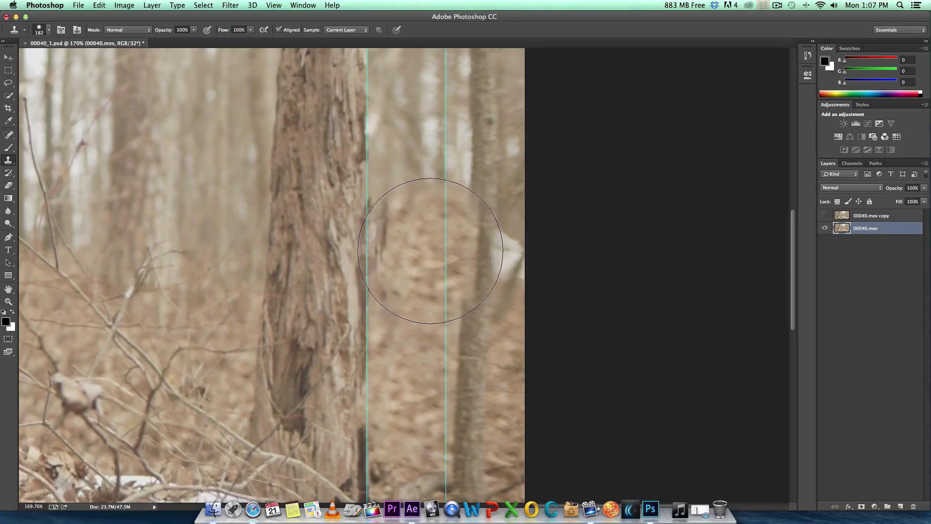
pyautogui.press('super+z')
# Step: Shrink the clone brush to 69 px and sample a source near the car
pyautogui.click(48, 32)
pyautogui.moveTo(88, 59); pyautogui.dragTo(73, 59)
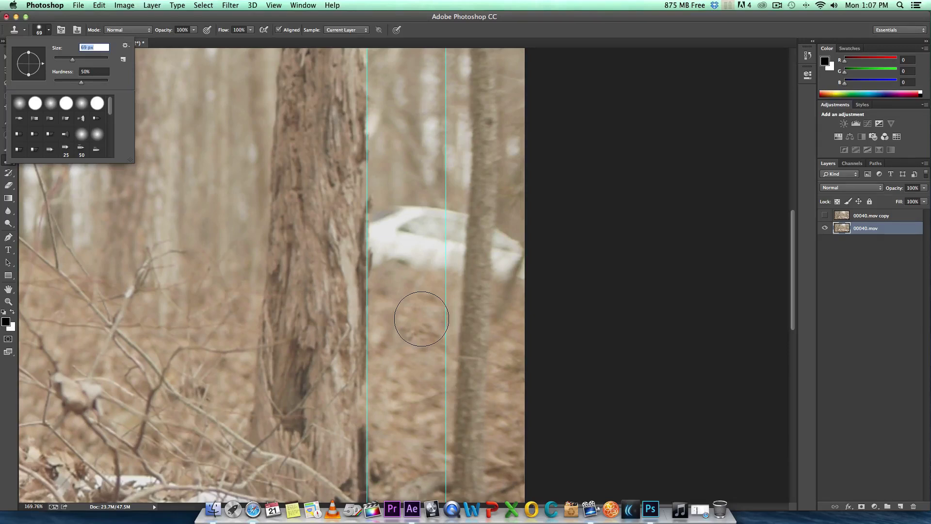
pyautogui.keyDown('alt'); pyautogui.click(422, 319); pyautogui.keyUp('alt')
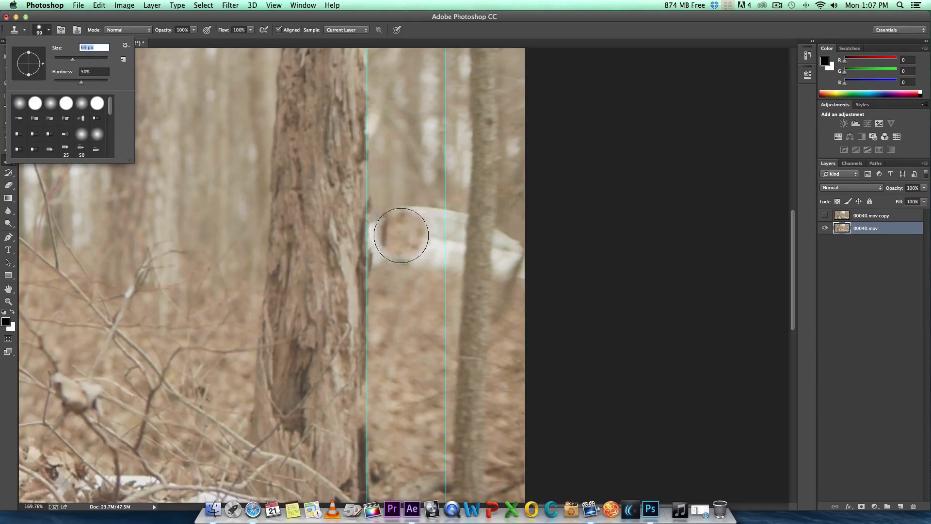
pyautogui.press('Return')
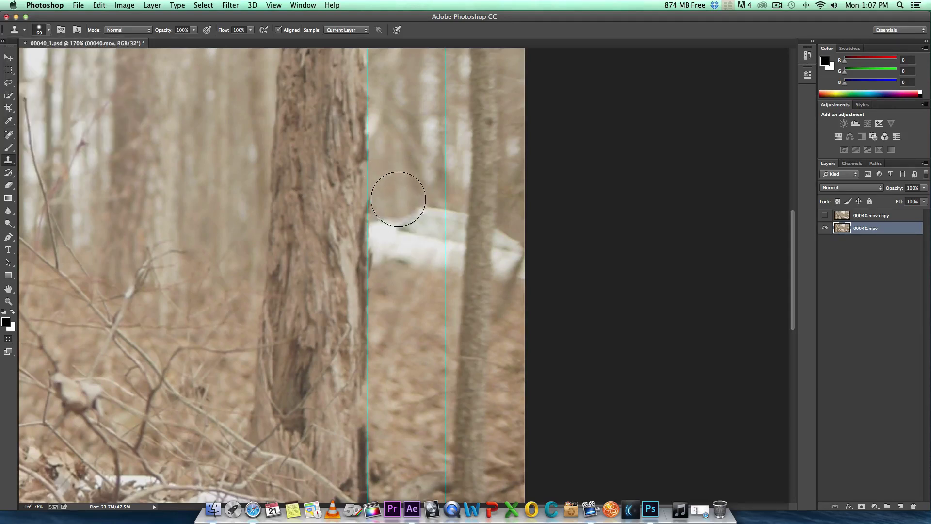
pyautogui.moveTo(399, 217); pyautogui.dragTo(400, 240)
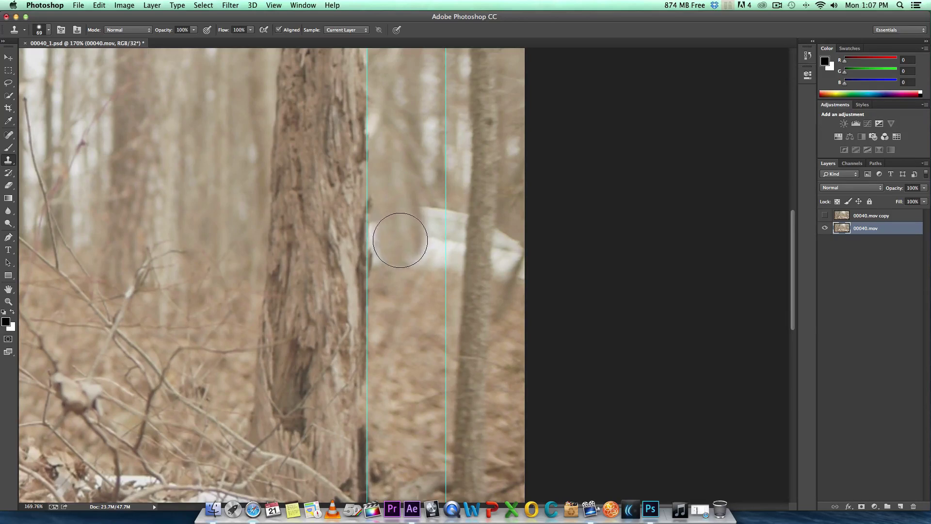
pyautogui.press('super+z')
pyautogui.click(443, 212)
pyautogui.hotkey('ctrl', 'z')
# Step: Clone forest over the white patches beside the left and right guides
pyautogui.moveTo(446, 211)
pyautogui.mouseDown()
pyautogui.moveTo(402, 195)
pyautogui.moveTo(420, 213)
pyautogui.moveTo(428, 250)
pyautogui.mouseUp()
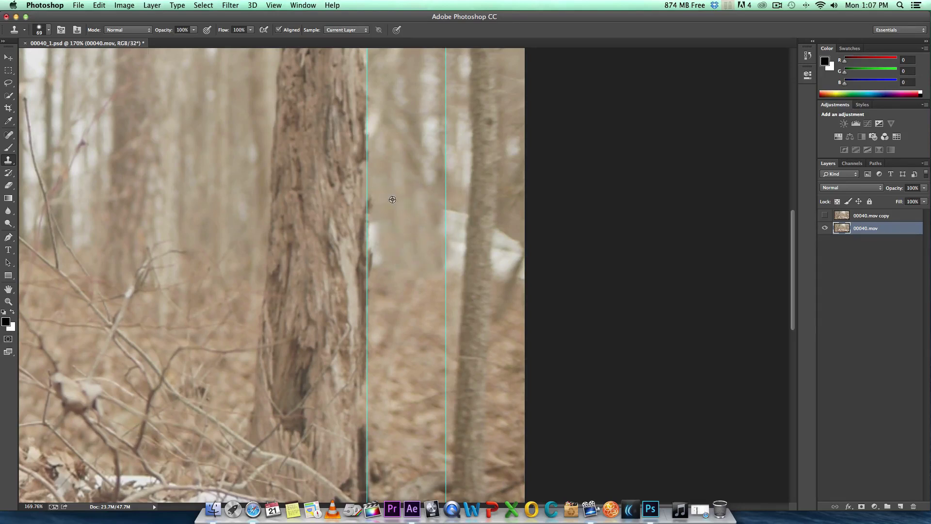
pyautogui.moveTo(384, 213); pyautogui.dragTo(390, 259)
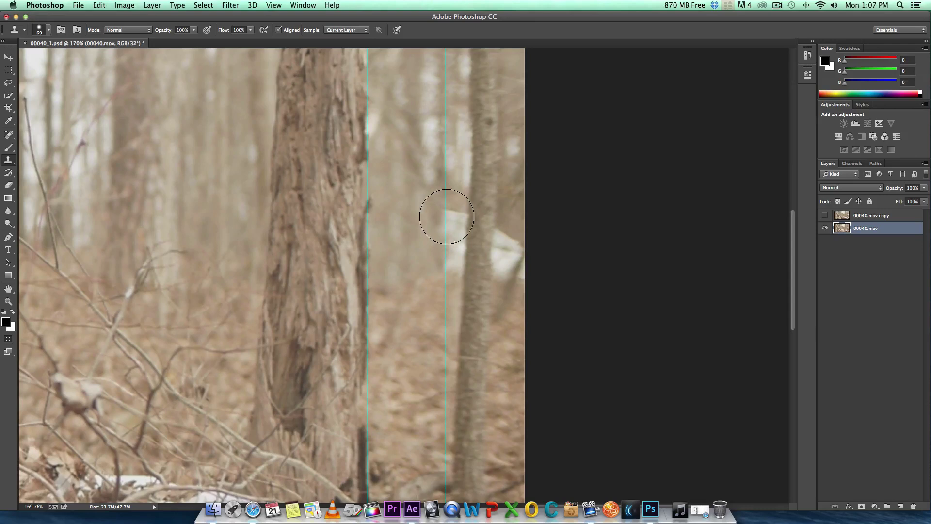
pyautogui.moveTo(445, 214)
pyautogui.mouseDown()
pyautogui.moveTo(457, 252)
pyautogui.moveTo(443, 254)
pyautogui.mouseUp()
pyautogui.keyDown('alt'); pyautogui.click(510, 231); pyautogui.keyUp('alt')
pyautogui.moveTo(518, 241); pyautogui.dragTo(512, 269)
pyautogui.press('super+z')
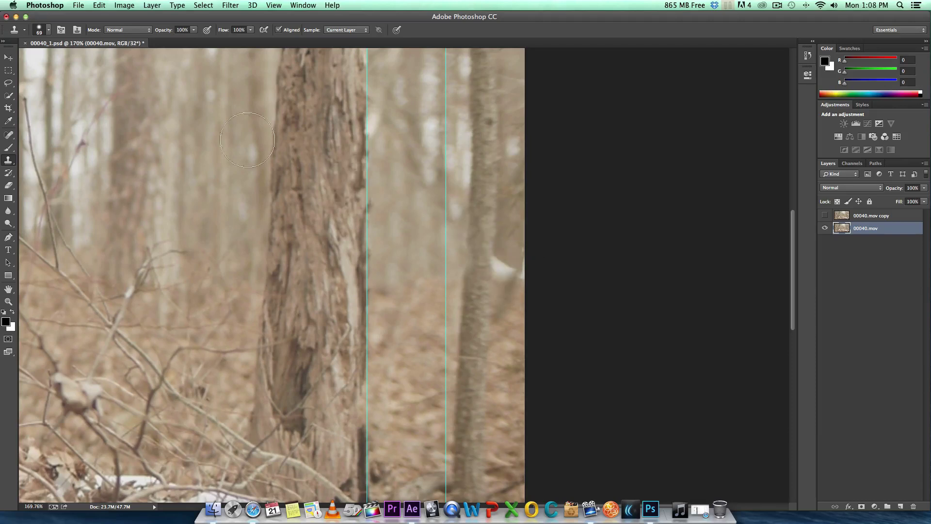
# Step: Cover the white patch at the frame's right edge with a 53 px brush, then zoom out
pyautogui.click(48, 30)
pyautogui.moveTo(67, 62); pyautogui.dragTo(64, 62)
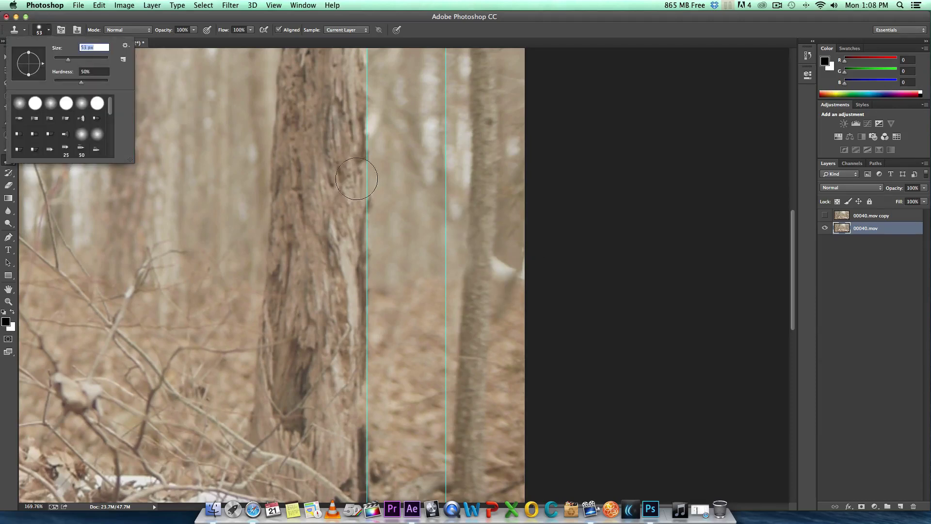
pyautogui.click(532, 219)
pyautogui.moveTo(519, 266); pyautogui.dragTo(508, 268)
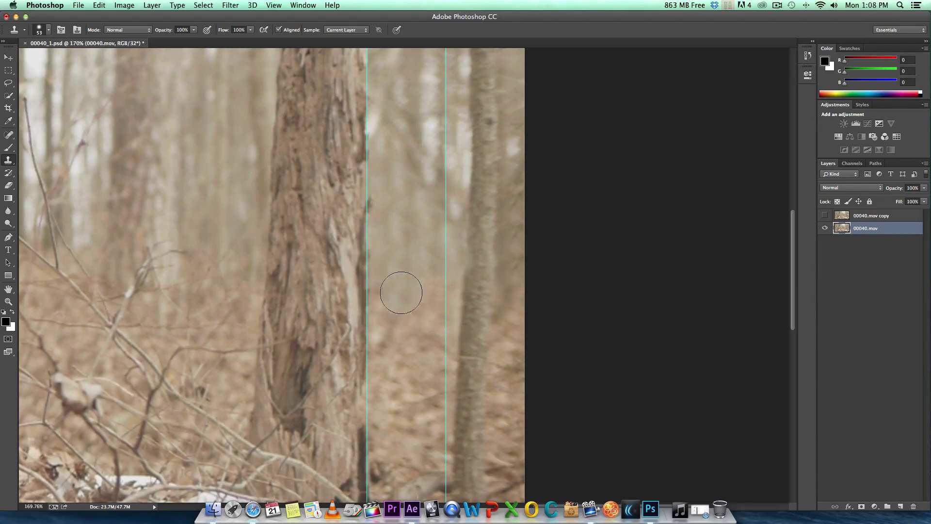
pyautogui.press('z')
pyautogui.moveTo(401, 287)
pyautogui.mouseDown()
pyautogui.moveTo(357, 303)
pyautogui.moveTo(389, 325)
pyautogui.mouseUp()
pyautogui.press('s')
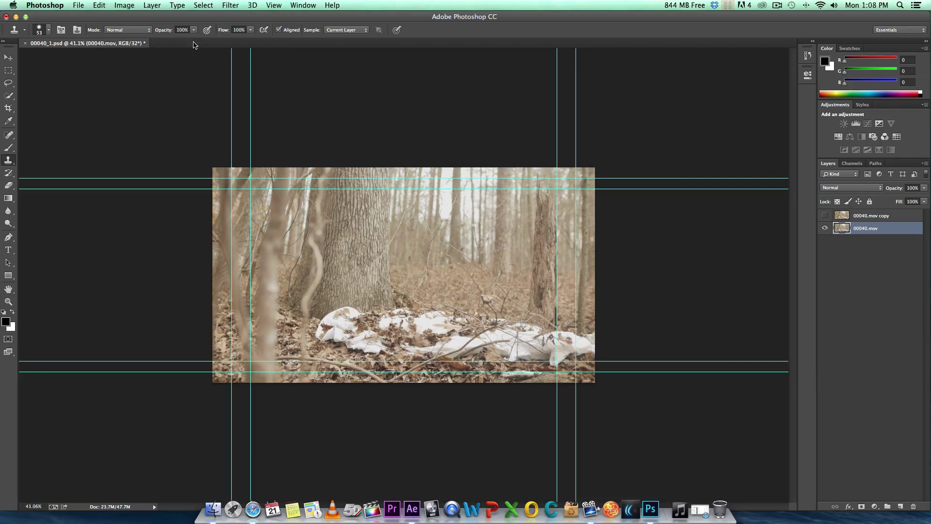
# Step: Save 00040_1.psd and quit Photoshop
pyautogui.click(78, 5)
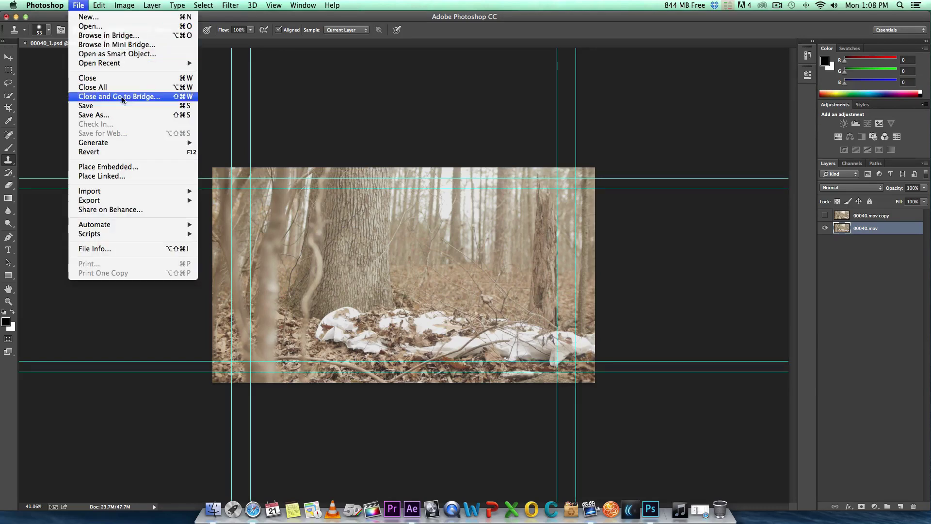
pyautogui.click(123, 106)
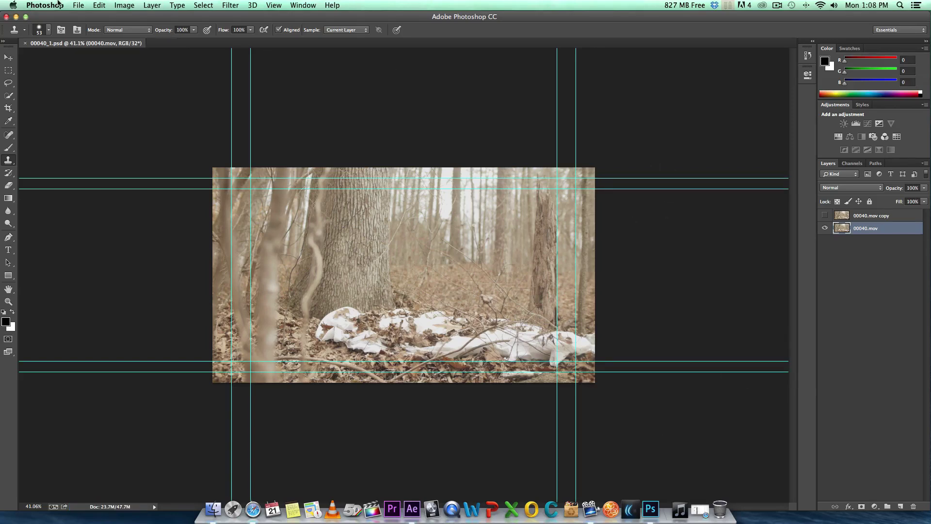
pyautogui.click(57, 4)
pyautogui.click(87, 116)
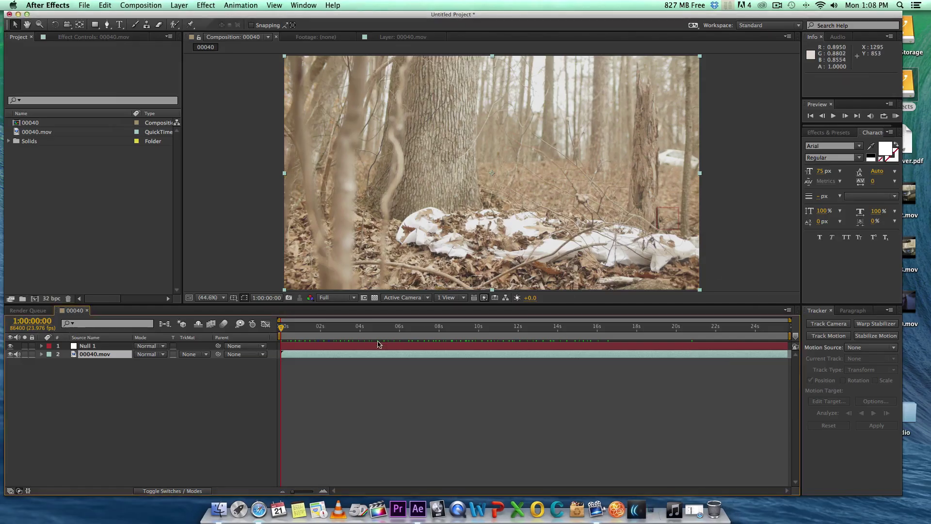
# Step: Import 00040_1.psd into After Effects as Merged Layers footage
pyautogui.click(85, 5)
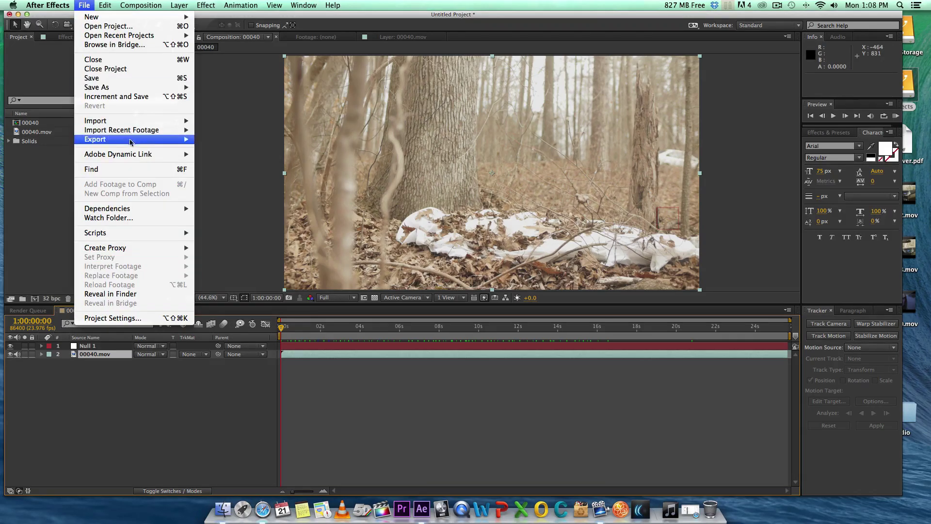
pyautogui.moveTo(130, 120)
pyautogui.click(284, 120)
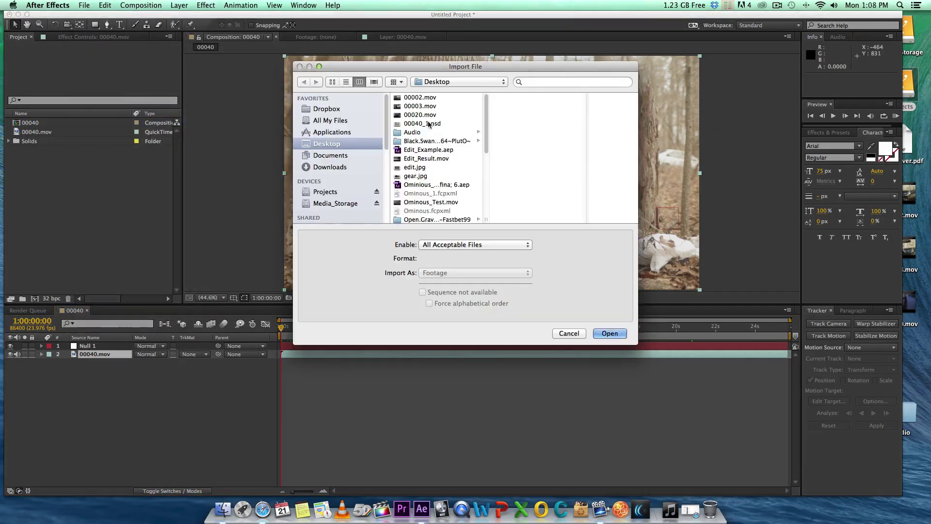
pyautogui.click(422, 123)
pyautogui.click(601, 331)
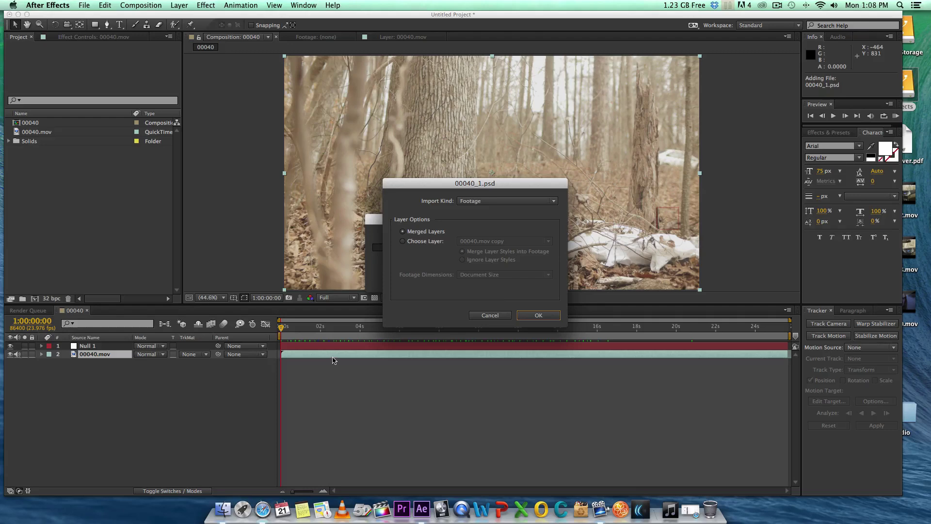
pyautogui.click(524, 313)
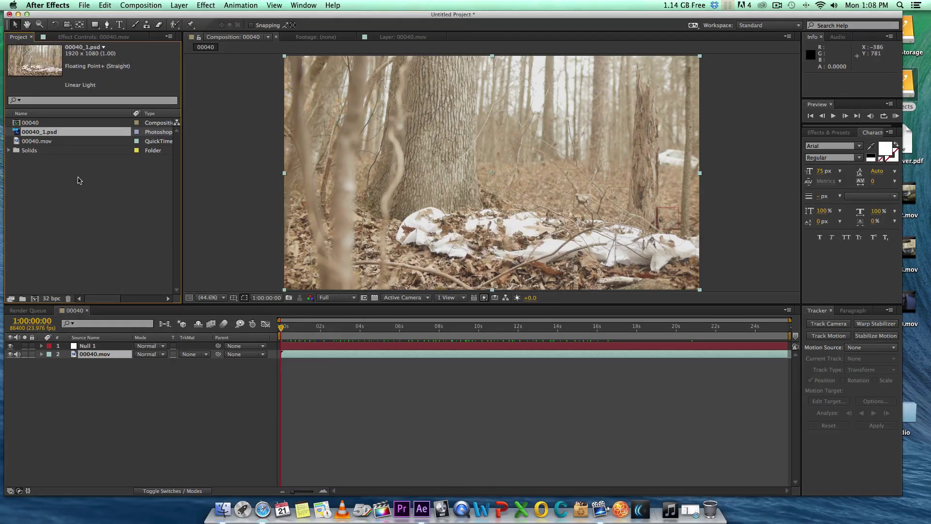
# Step: Place 00040_1.psd above Null 1 in the timeline and scrub to about 17 seconds
pyautogui.moveTo(96, 333); pyautogui.dragTo(96, 347)
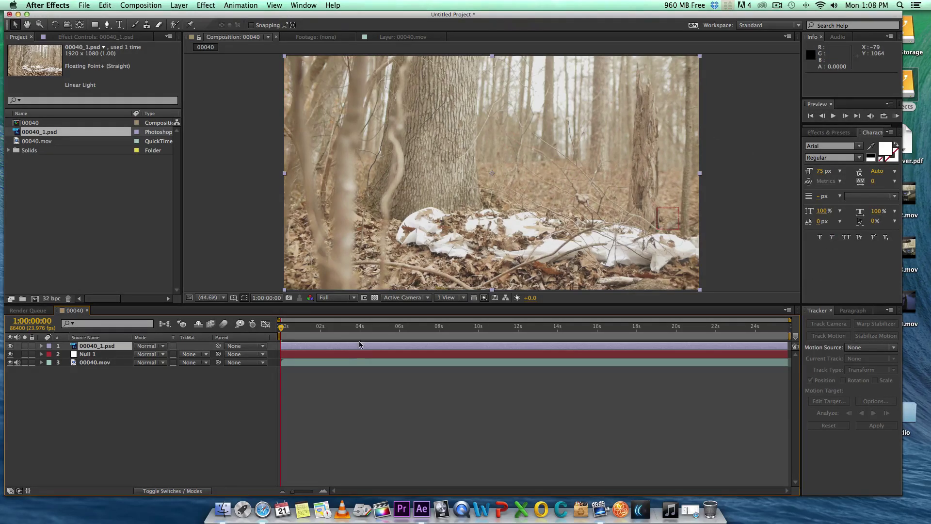
pyautogui.moveTo(353, 328); pyautogui.dragTo(400, 331)
pyautogui.moveTo(478, 332); pyautogui.dragTo(268, 328)
# Step: Toggle the clean-plate layer and scrub Null 1's motion from 2 to 10 seconds
pyautogui.click(10, 346)
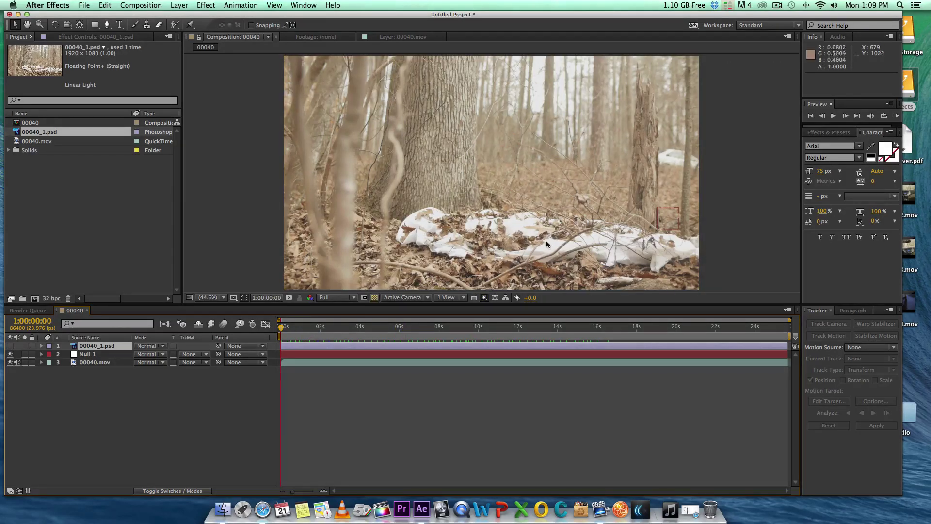
pyautogui.click(10, 346)
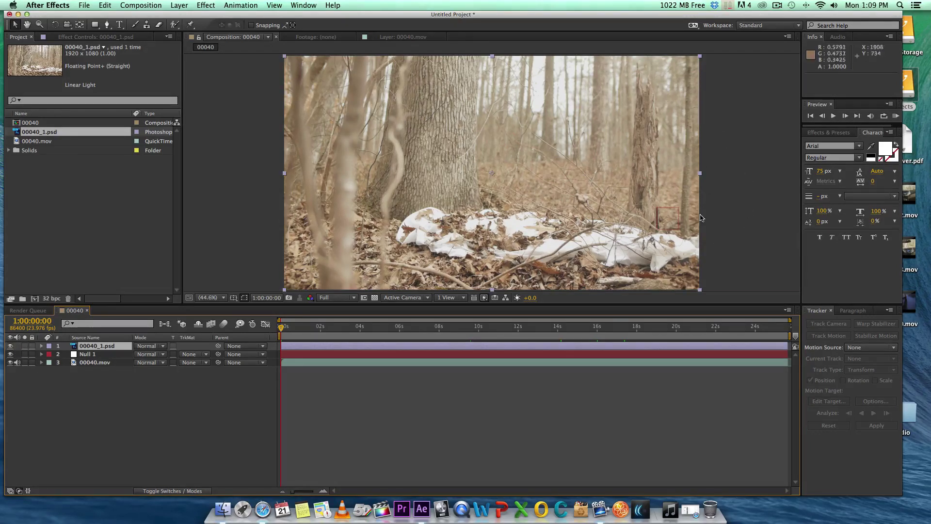
pyautogui.click(10, 346)
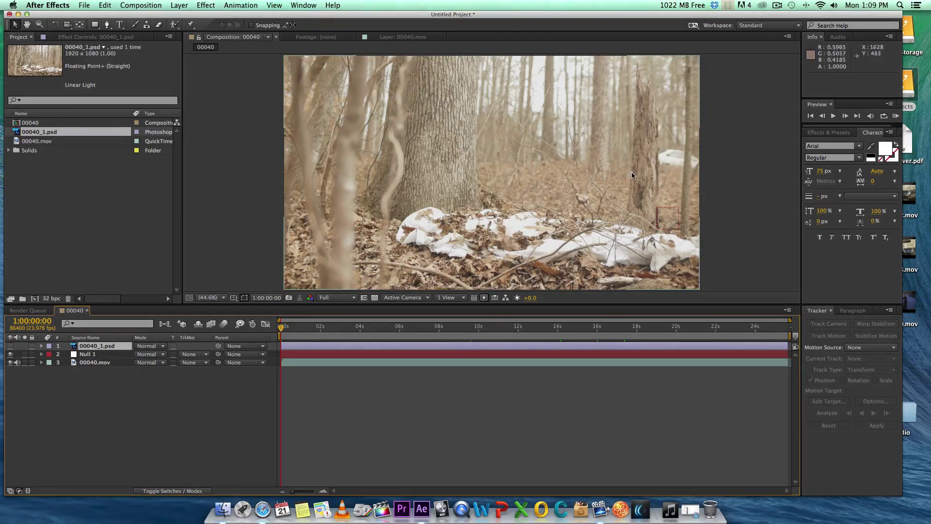
pyautogui.click(95, 357)
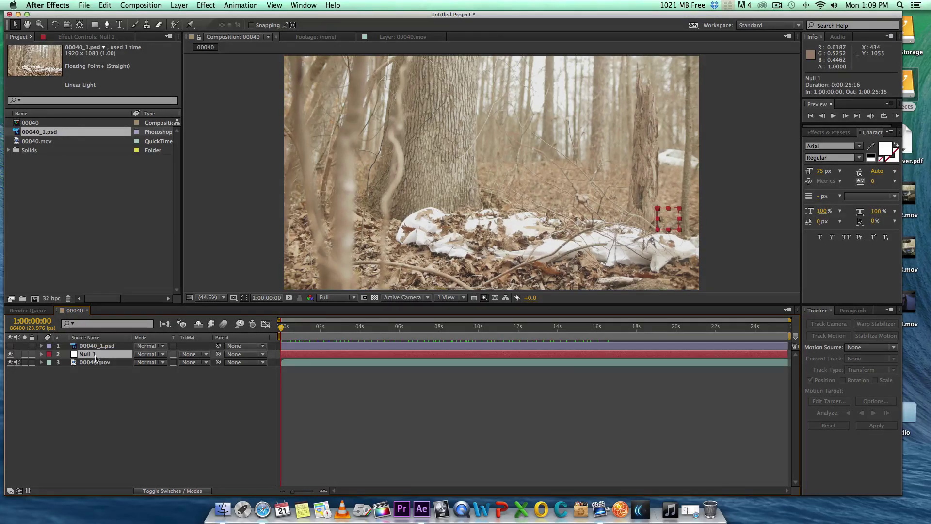
pyautogui.moveTo(288, 332)
pyautogui.mouseDown()
pyautogui.moveTo(324, 332)
pyautogui.moveTo(288, 331)
pyautogui.mouseUp()
pyautogui.moveTo(281, 330); pyautogui.dragTo(460, 330)
pyautogui.click(498, 329)
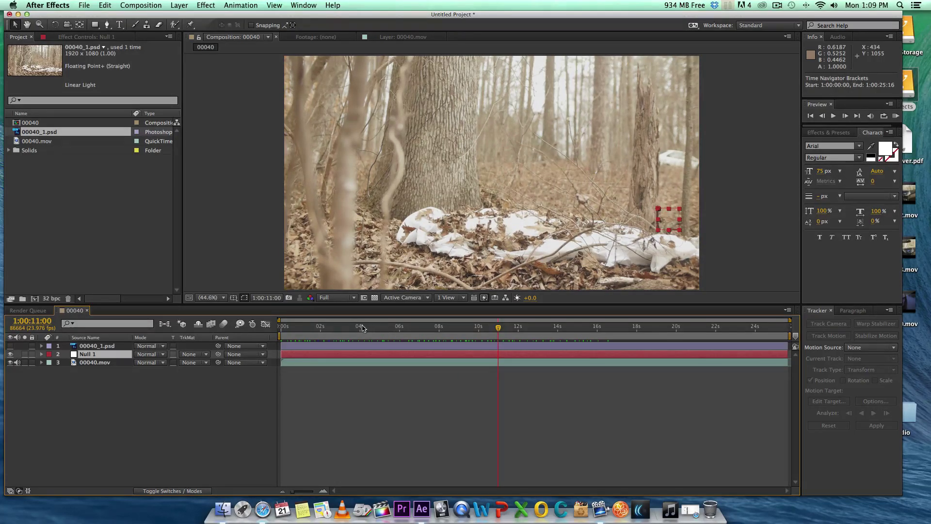
pyautogui.click(338, 329)
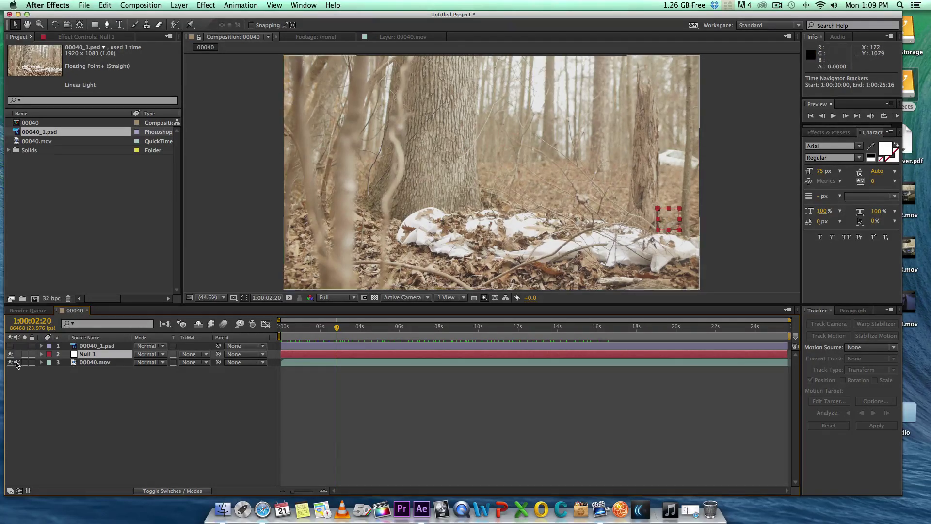
pyautogui.moveTo(337, 330); pyautogui.dragTo(274, 331)
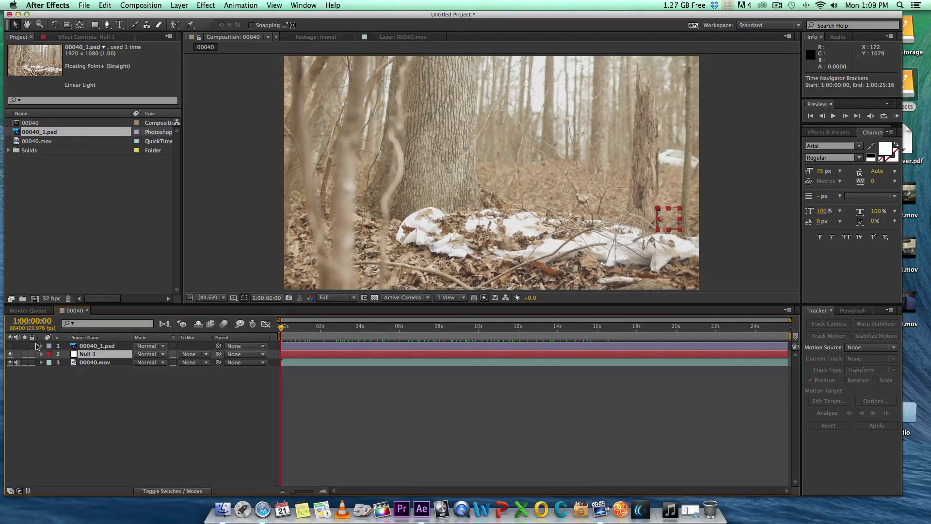
# Step: Show the 00040_1.psd layer again and parent it to Null 1
pyautogui.click(10, 346)
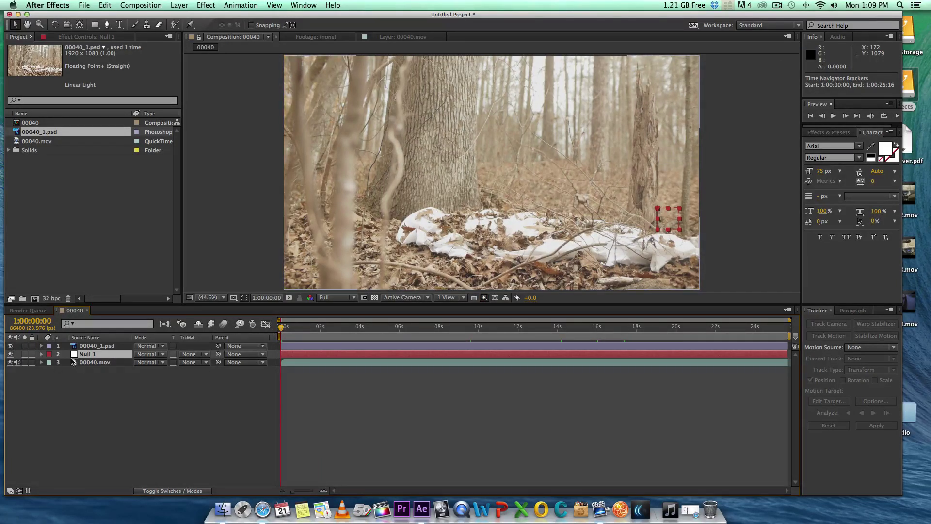
pyautogui.click(97, 346)
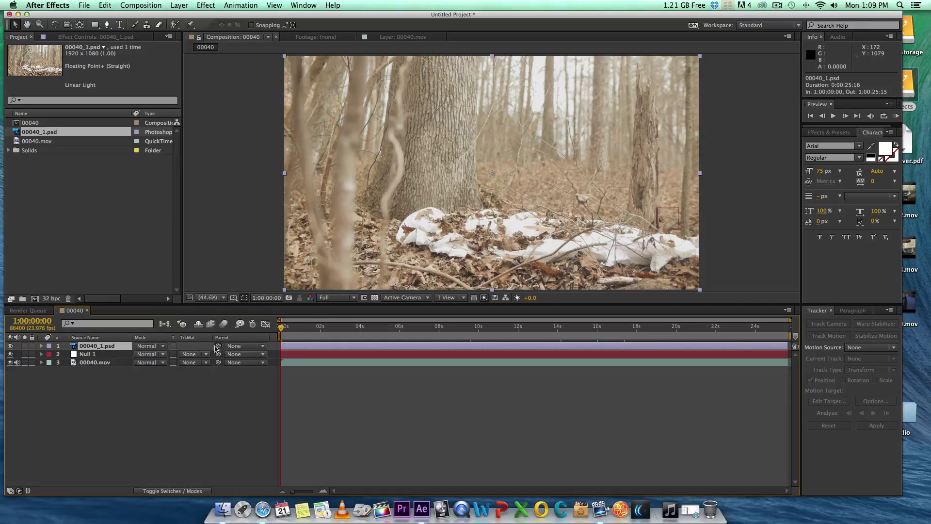
pyautogui.moveTo(217, 346); pyautogui.dragTo(118, 358)
pyautogui.moveTo(284, 326); pyautogui.dragTo(243, 329)
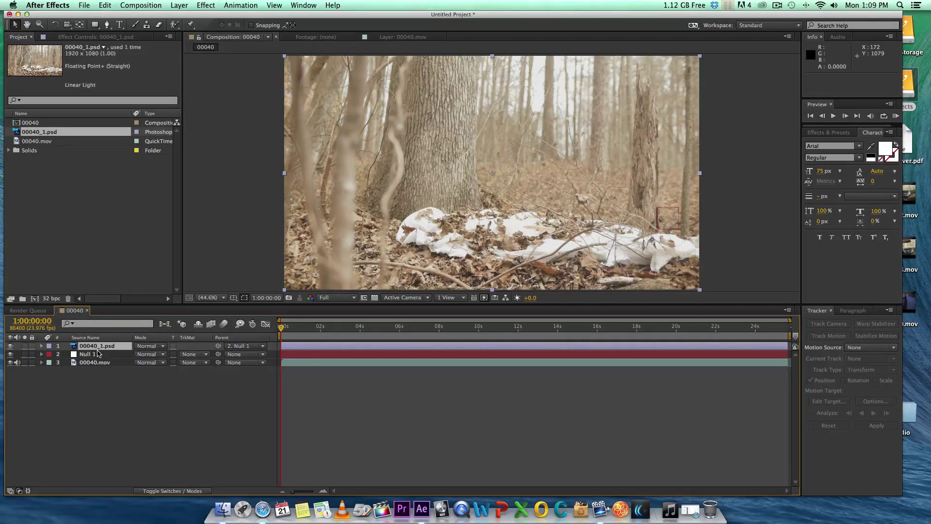
# Step: Lower the clean-plate opacity to 26% and zoom to 200% on the car
pyautogui.press('t')
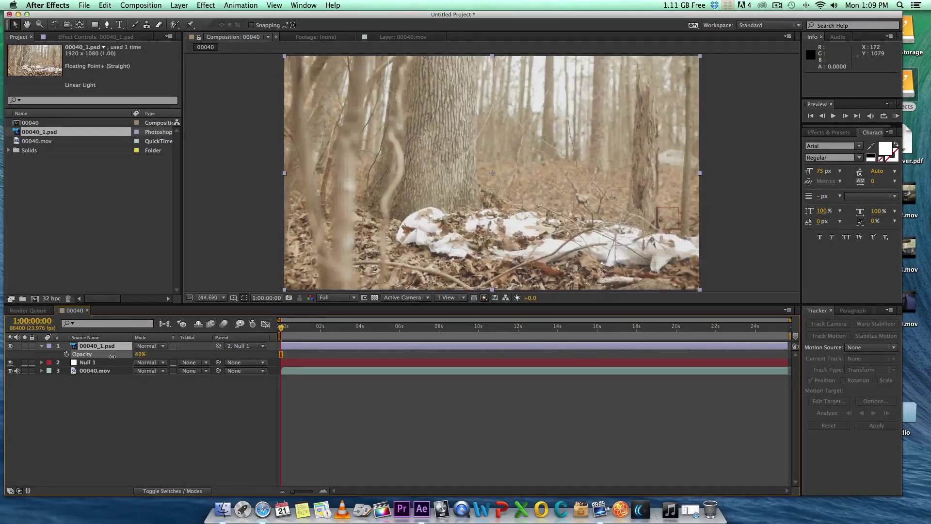
pyautogui.press('F2')
pyautogui.click(209, 301)
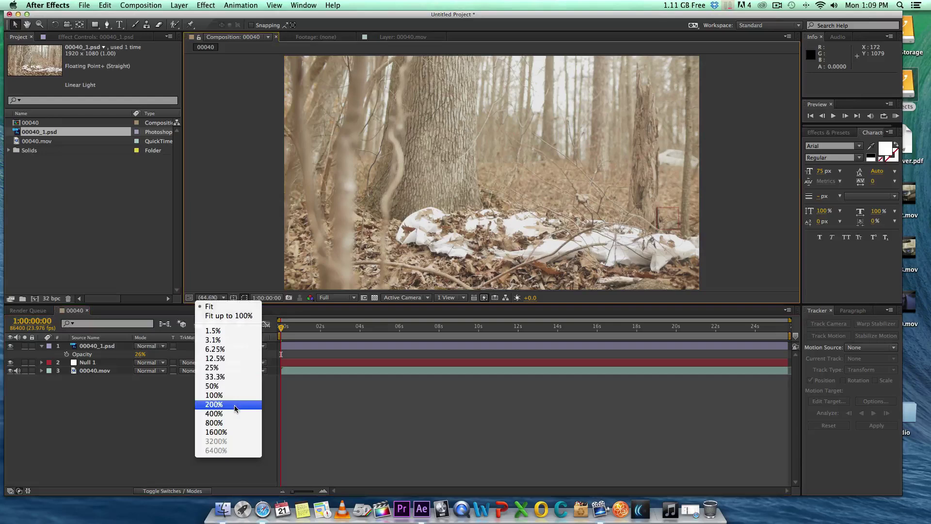
pyautogui.click(228, 415)
pyautogui.press('h')
pyautogui.moveTo(676, 212); pyautogui.dragTo(453, 239)
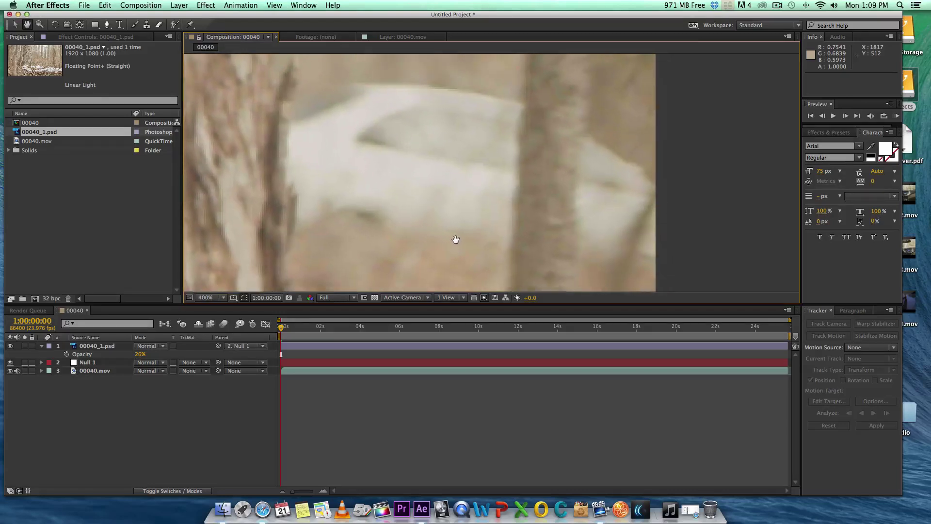
pyautogui.press('v')
pyautogui.click(209, 297)
pyautogui.click(214, 404)
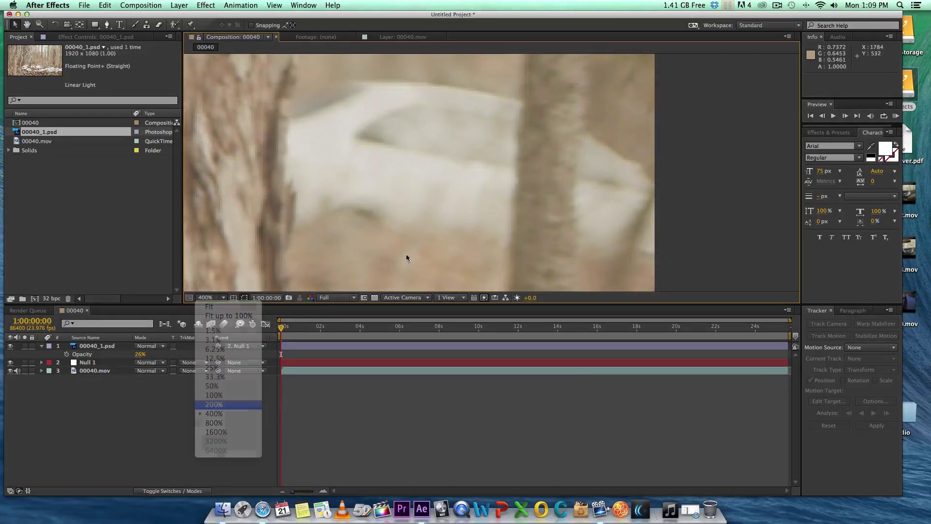
pyautogui.hscroll(5, 389, 239)
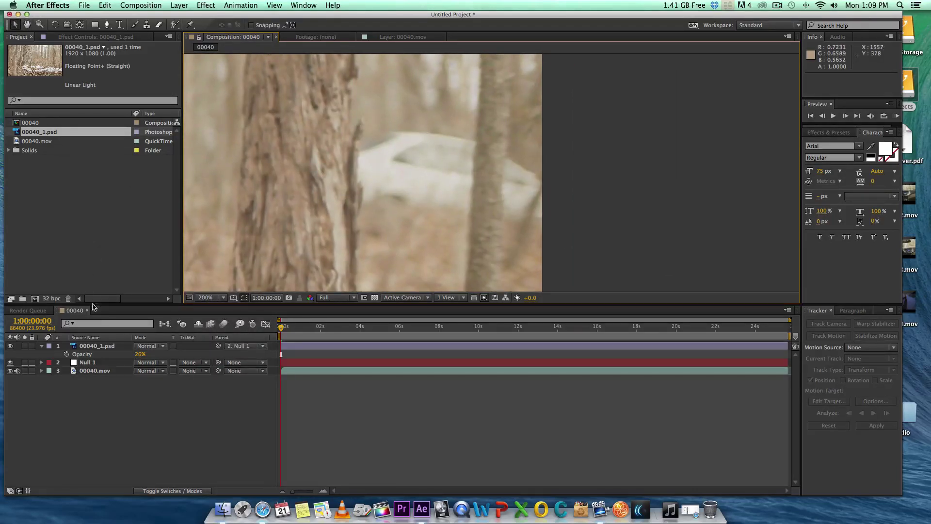
# Step: Draw a closed Pen-tool mask around the car beside the tree trunk
pyautogui.click(102, 348)
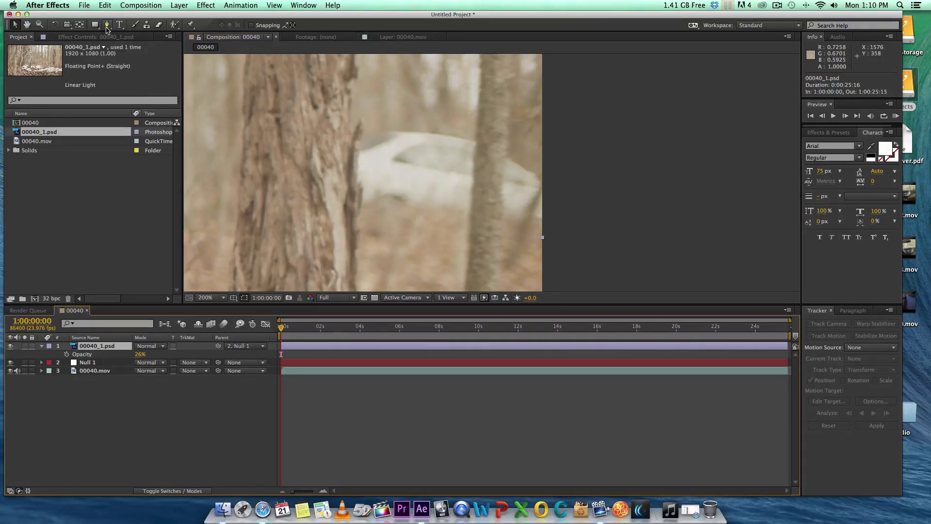
pyautogui.click(107, 26)
pyautogui.click(331, 112)
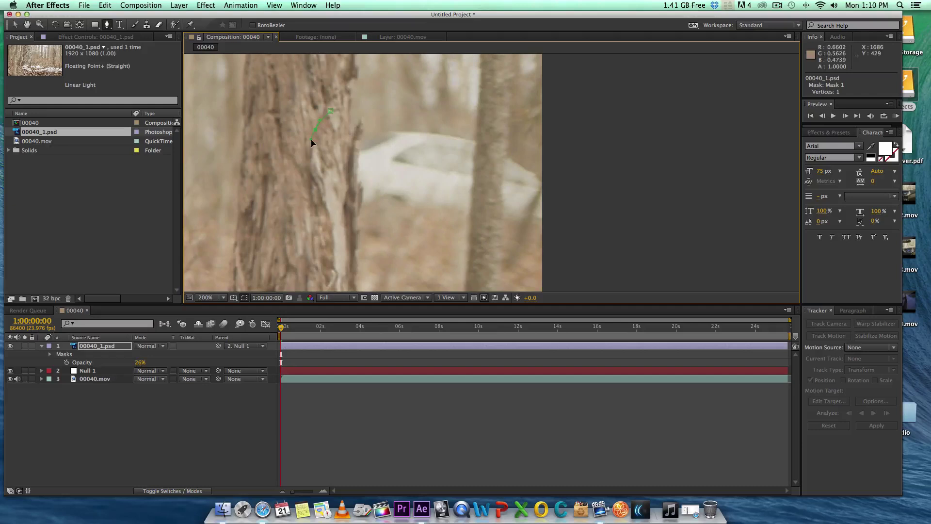
pyautogui.click(311, 139)
pyautogui.moveTo(599, 257); pyautogui.dragTo(608, 246)
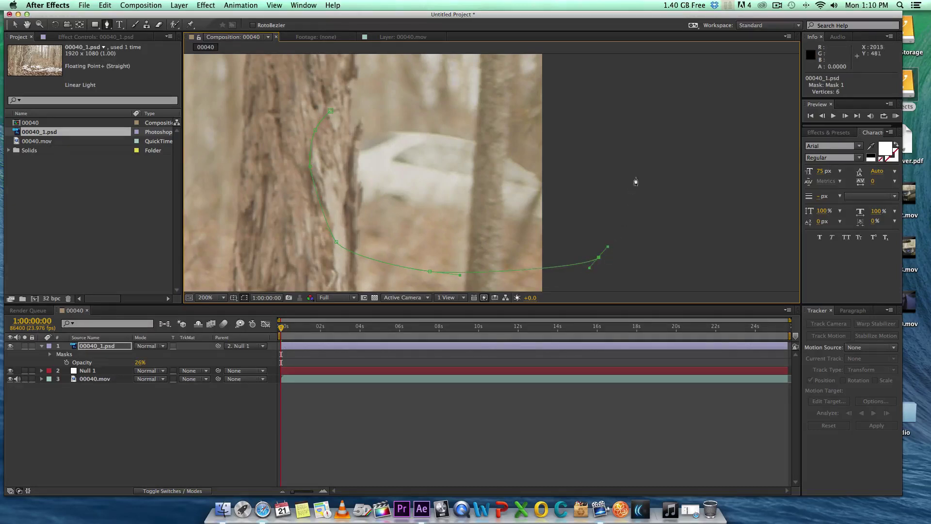
pyautogui.moveTo(634, 144); pyautogui.dragTo(622, 122)
pyautogui.click(555, 81)
pyautogui.moveTo(420, 72); pyautogui.dragTo(380, 79)
pyautogui.click(14, 25)
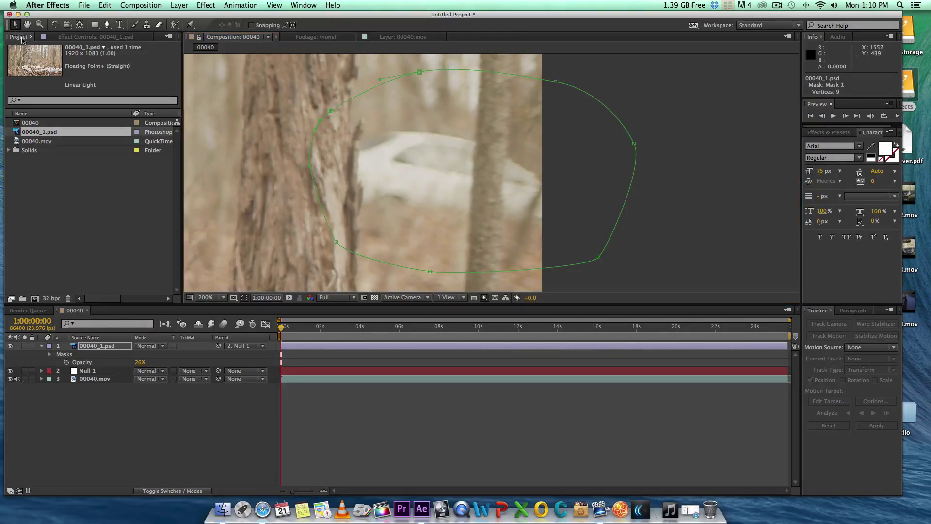
# Step: Adjust Mask 1's feather amount and fit the whole frame in the viewer
pyautogui.click(96, 347)
pyautogui.click(73, 354)
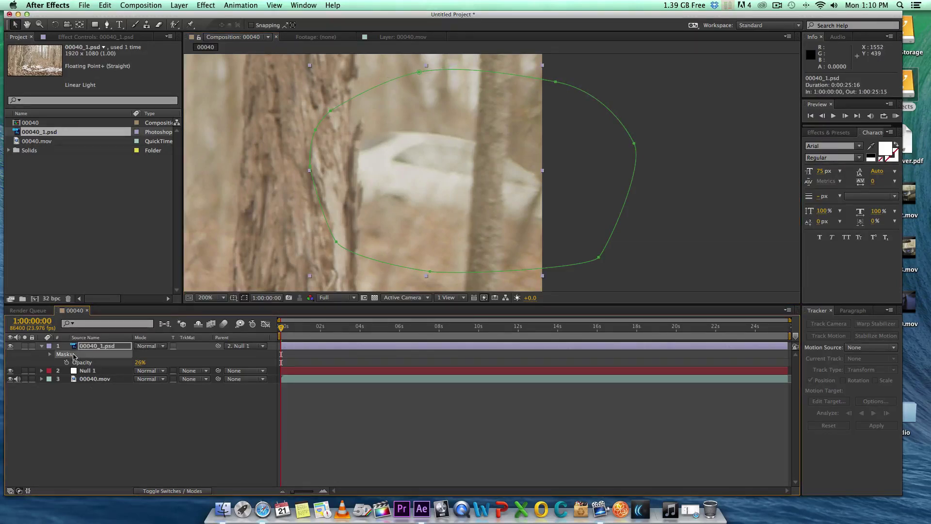
pyautogui.press('f')
pyautogui.click(148, 363)
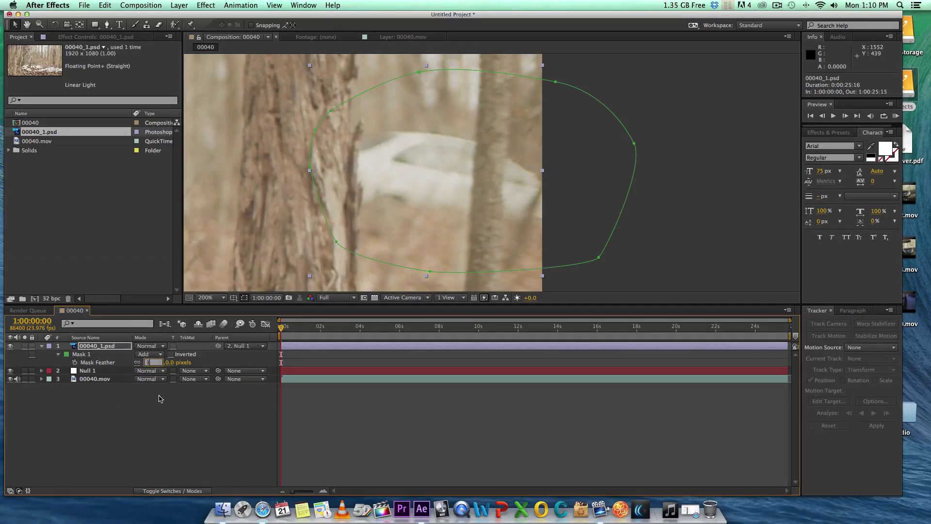
pyautogui.click(151, 432)
pyautogui.click(41, 346)
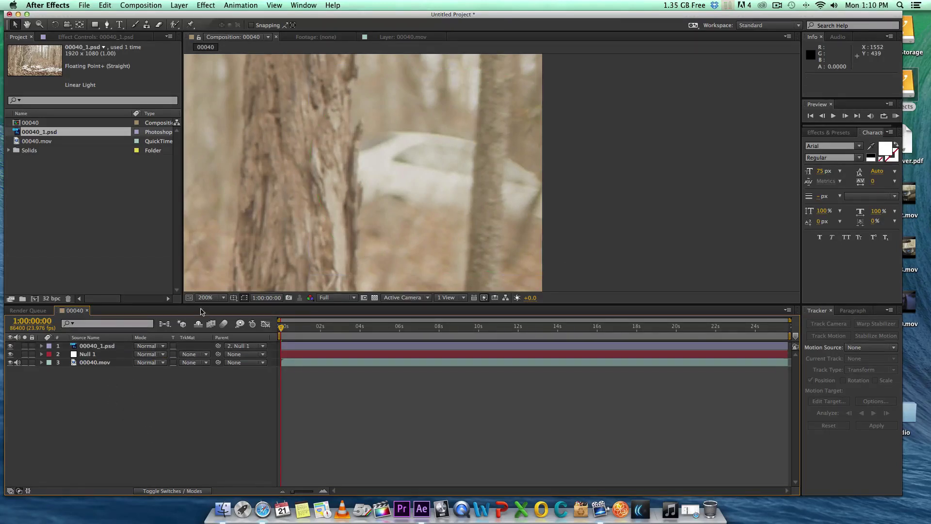
pyautogui.click(205, 298)
pyautogui.click(213, 316)
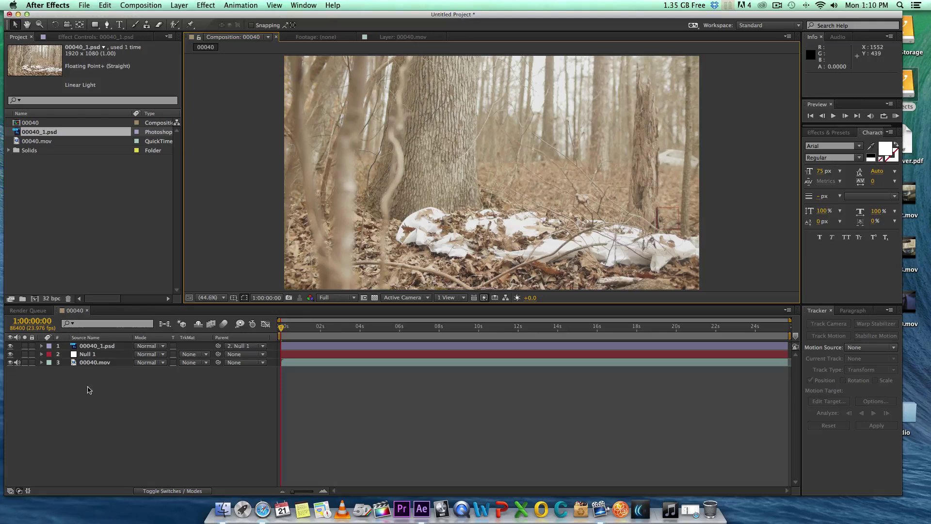
# Step: Set the clean-plate layer's opacity back to 100% and free system memory before previewing
pyautogui.click(88, 346)
pyautogui.press('t')
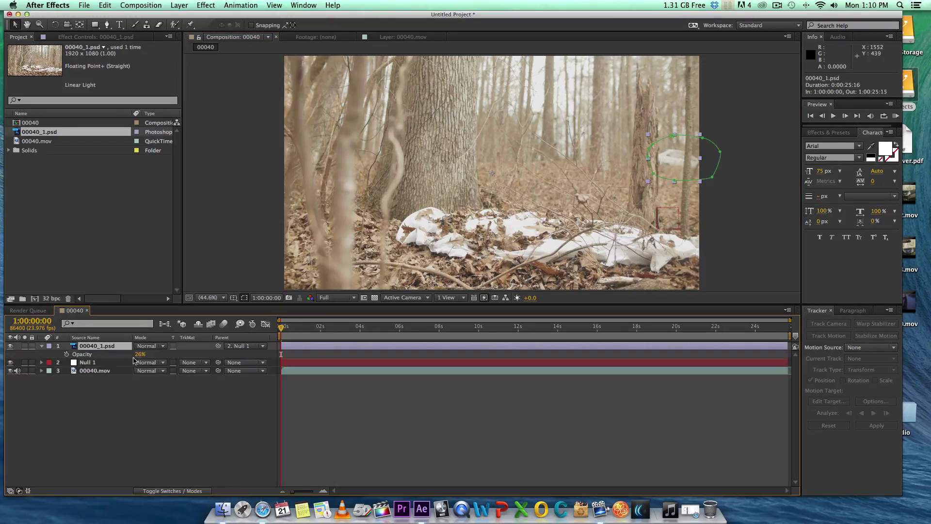
pyautogui.moveTo(140, 354); pyautogui.dragTo(250, 406)
pyautogui.click(250, 406)
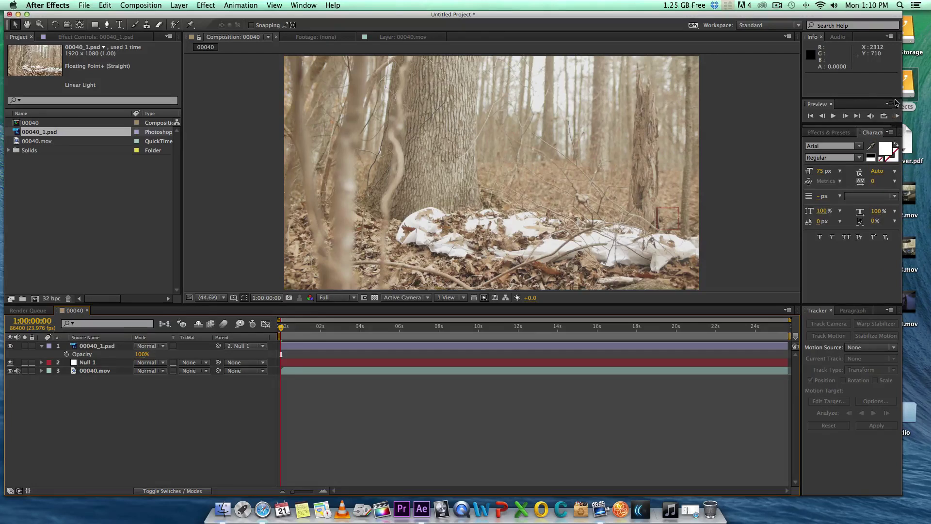
pyautogui.click(684, 5)
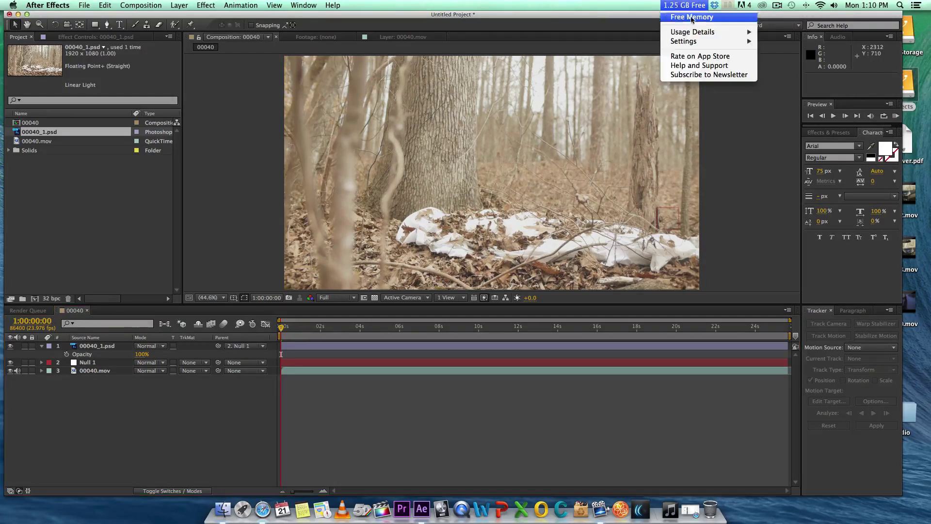
pyautogui.click(701, 17)
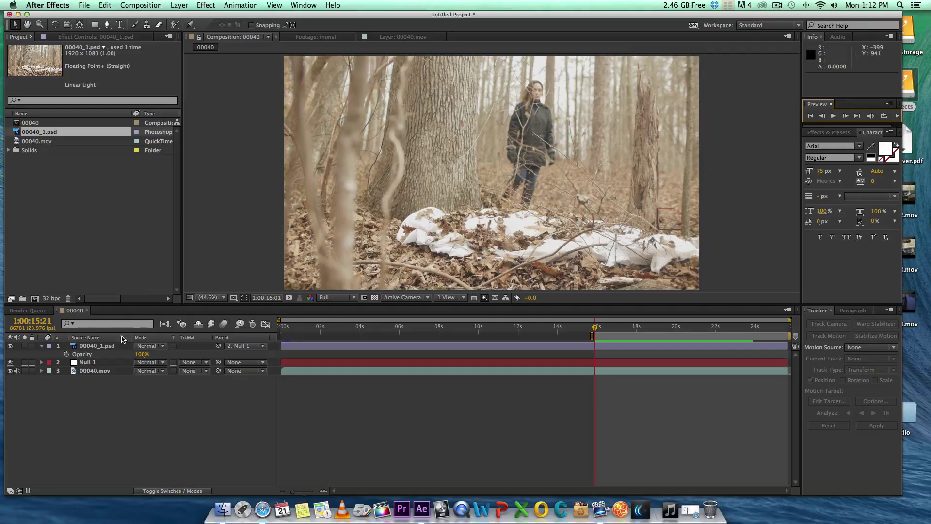
pyautogui.click(121, 346)
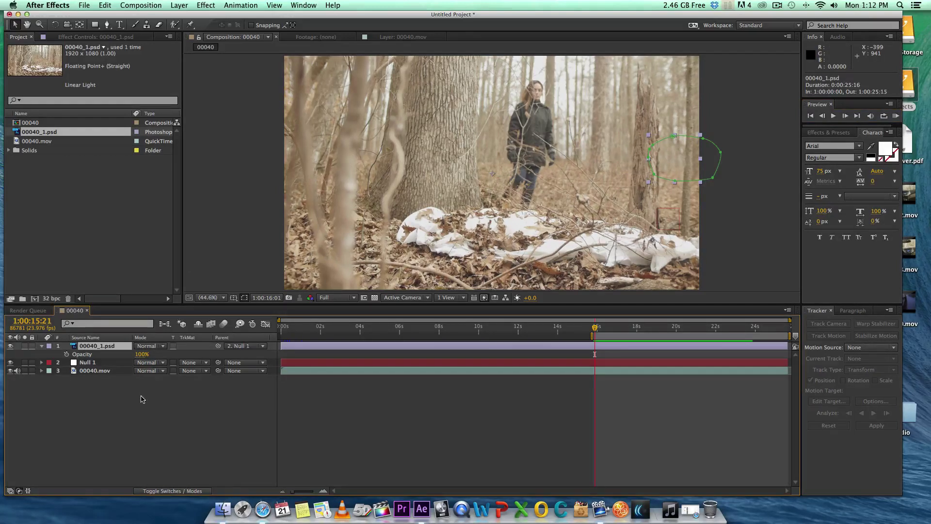
pyautogui.click(141, 390)
pyautogui.click(105, 348)
pyautogui.click(203, 445)
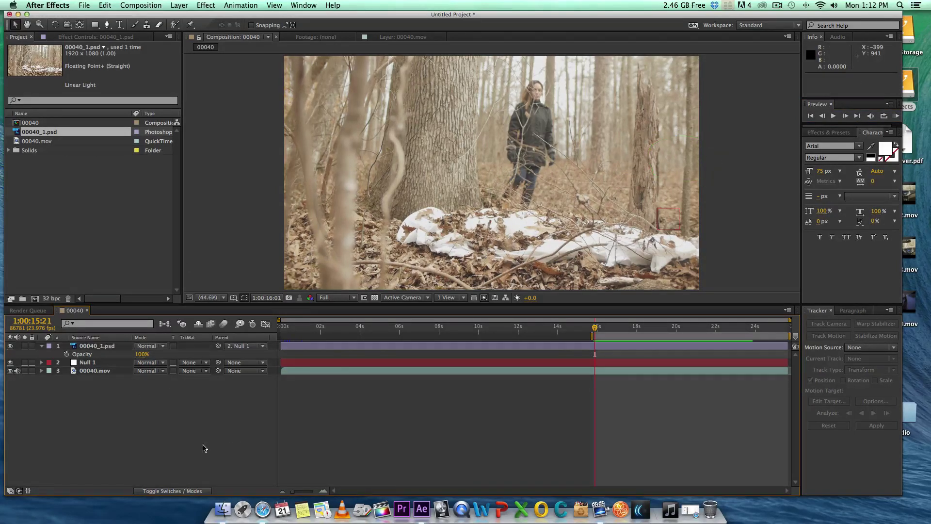
pyautogui.click(115, 348)
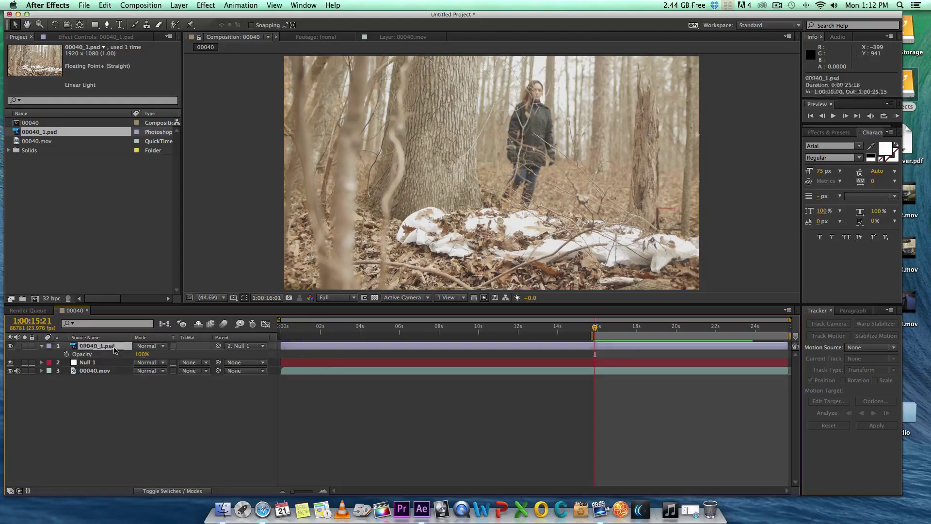
pyautogui.click(11, 347)
pyautogui.click(10, 347)
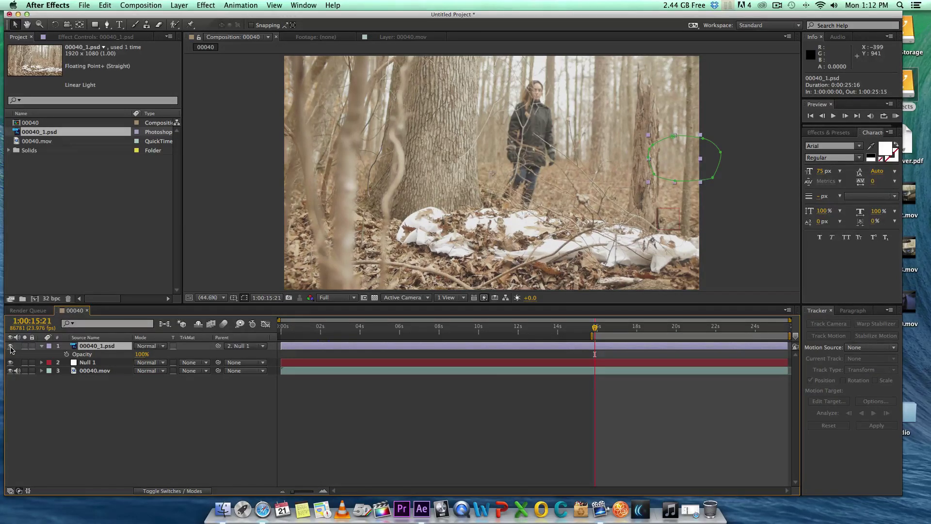
pyautogui.click(10, 347)
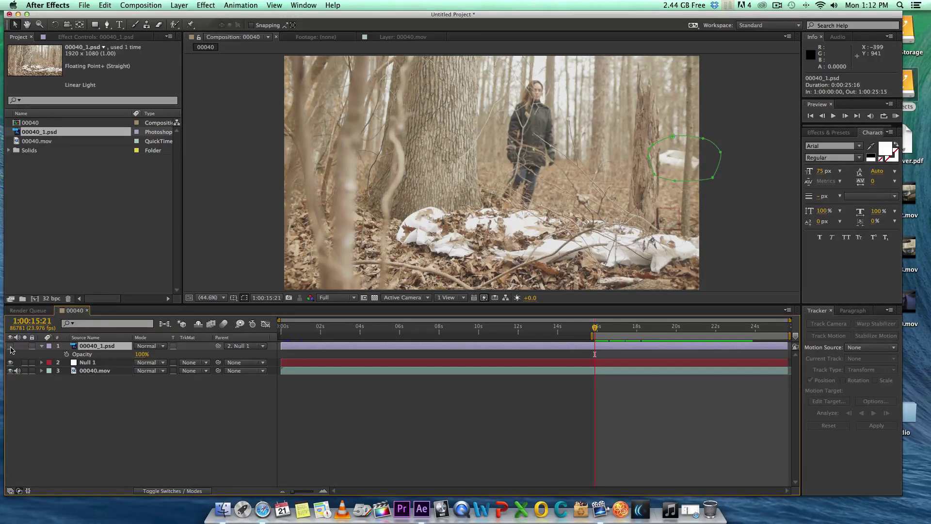
pyautogui.click(46, 388)
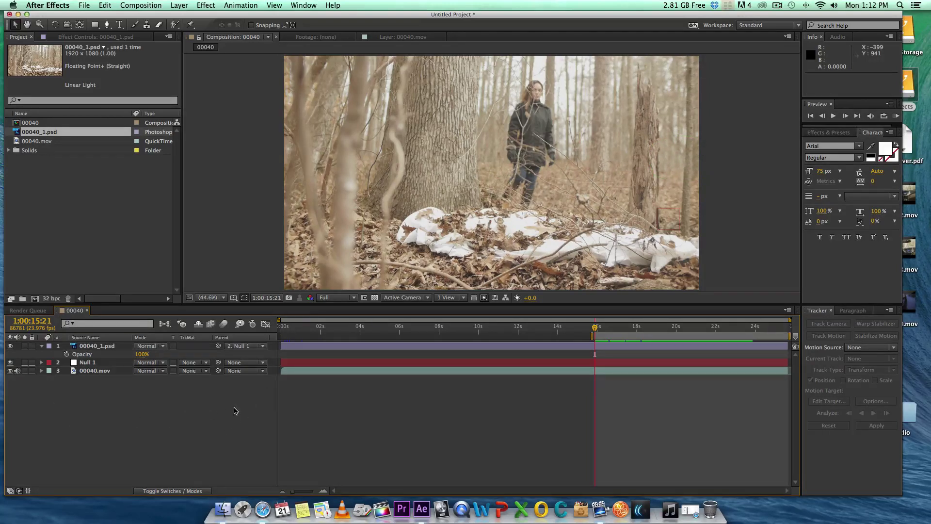